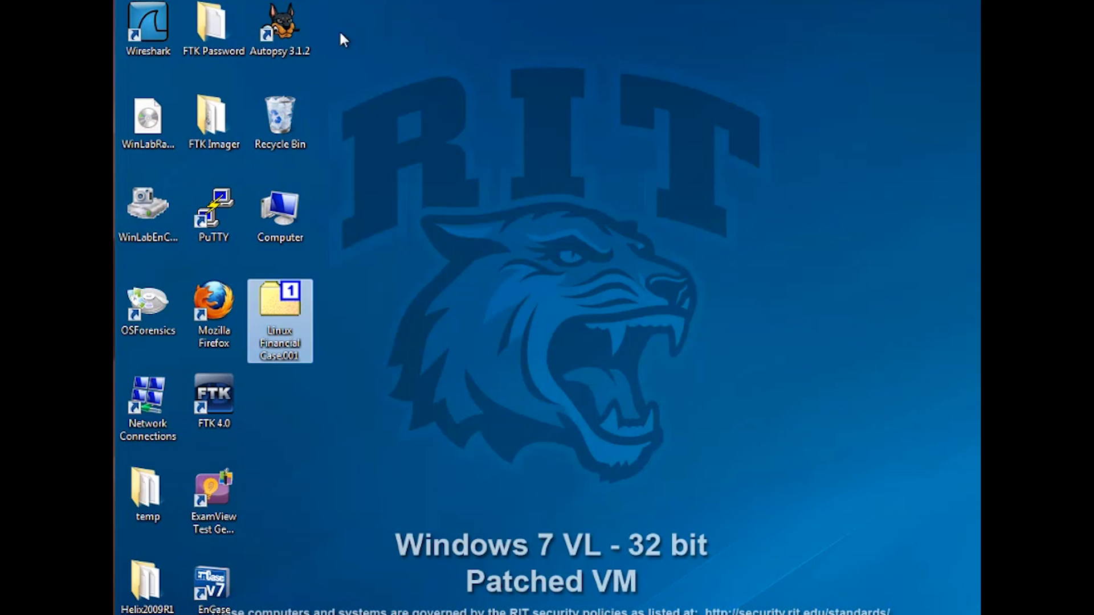
# Launch Autopsy and create a new case named Linux Financial Case in the Desktop base directory
pyautogui.doubleClick(283, 26)
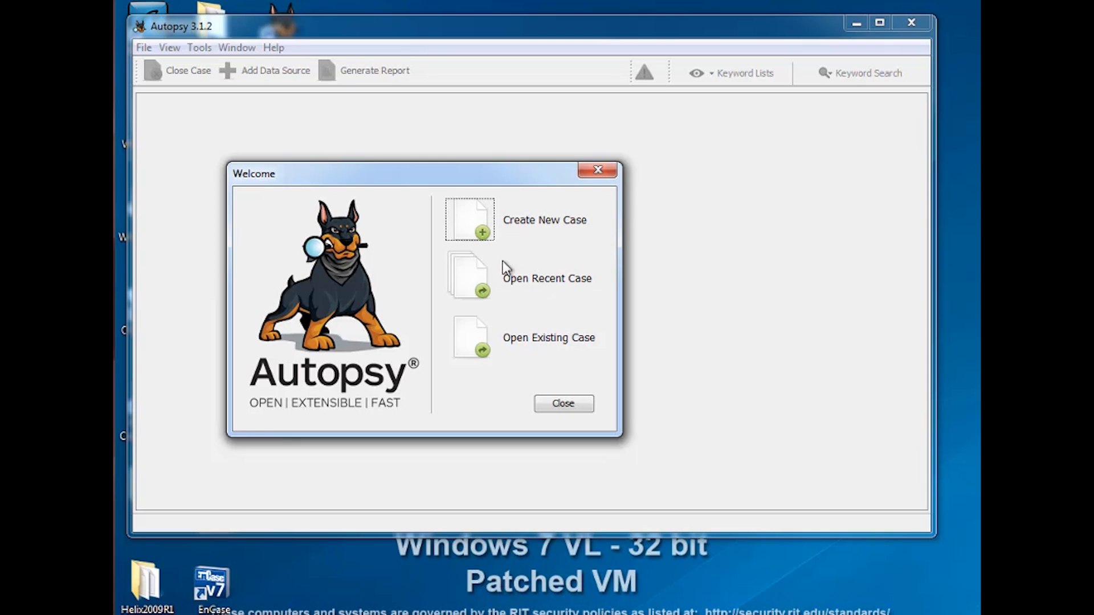
pyautogui.click(471, 219)
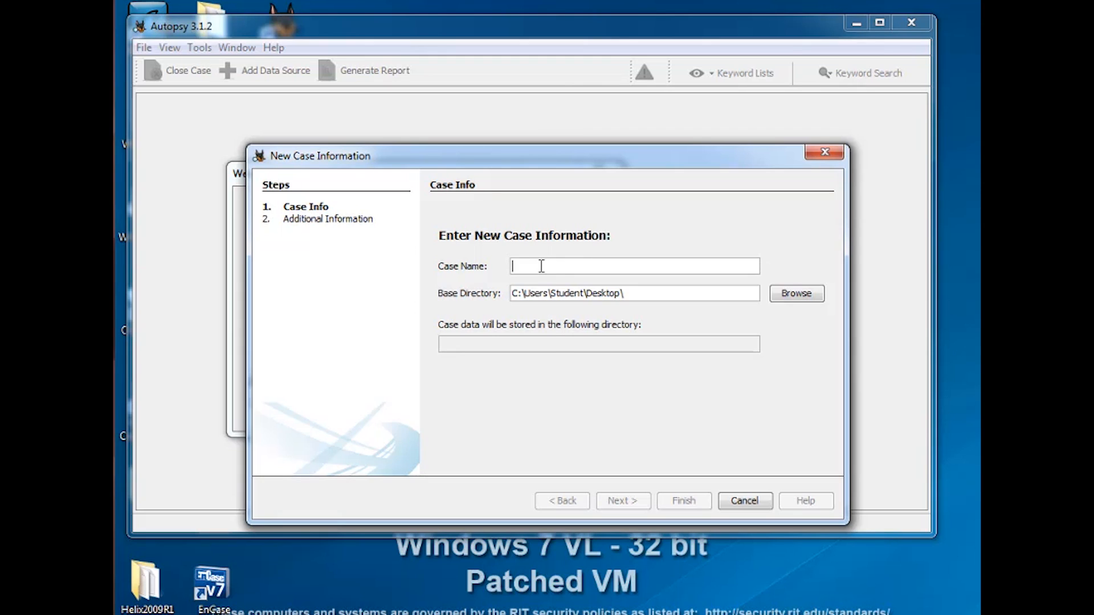
pyautogui.write('Lin')
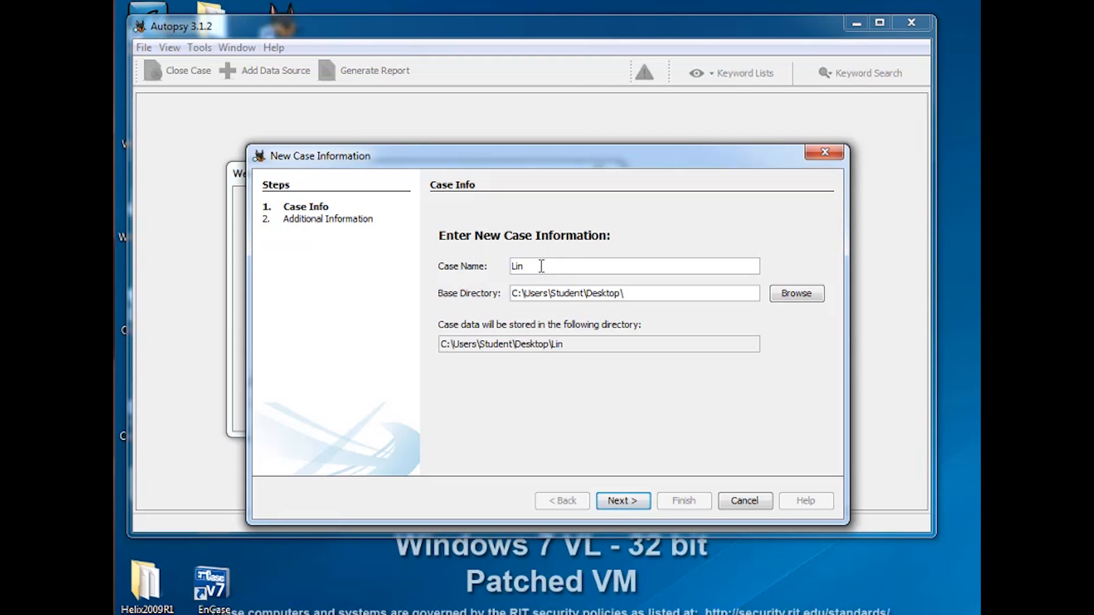
pyautogui.write('ux Finan')
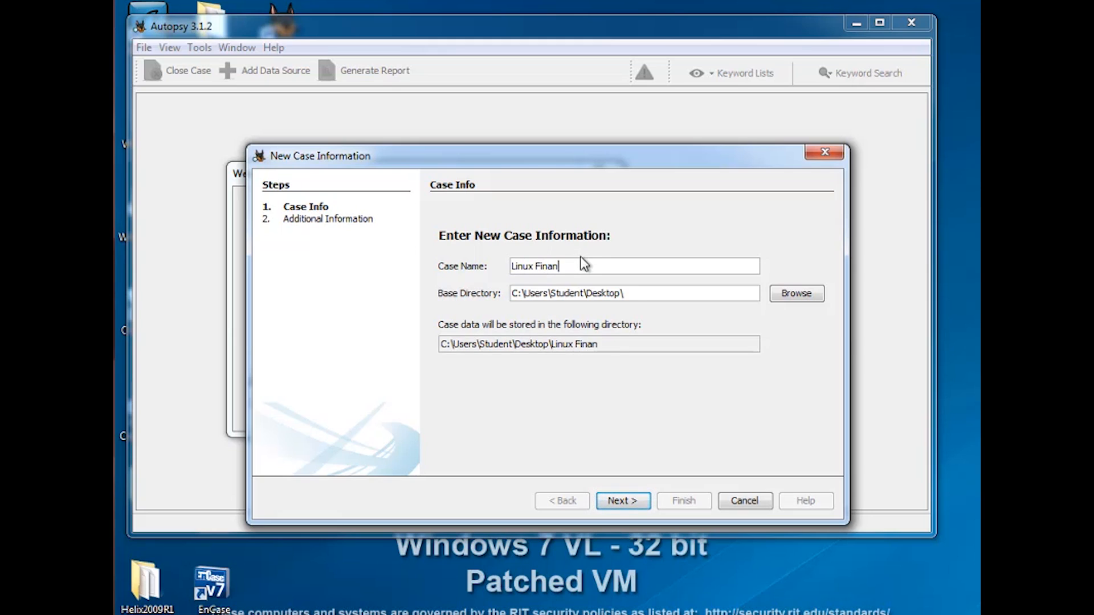
pyautogui.write('cial Case')
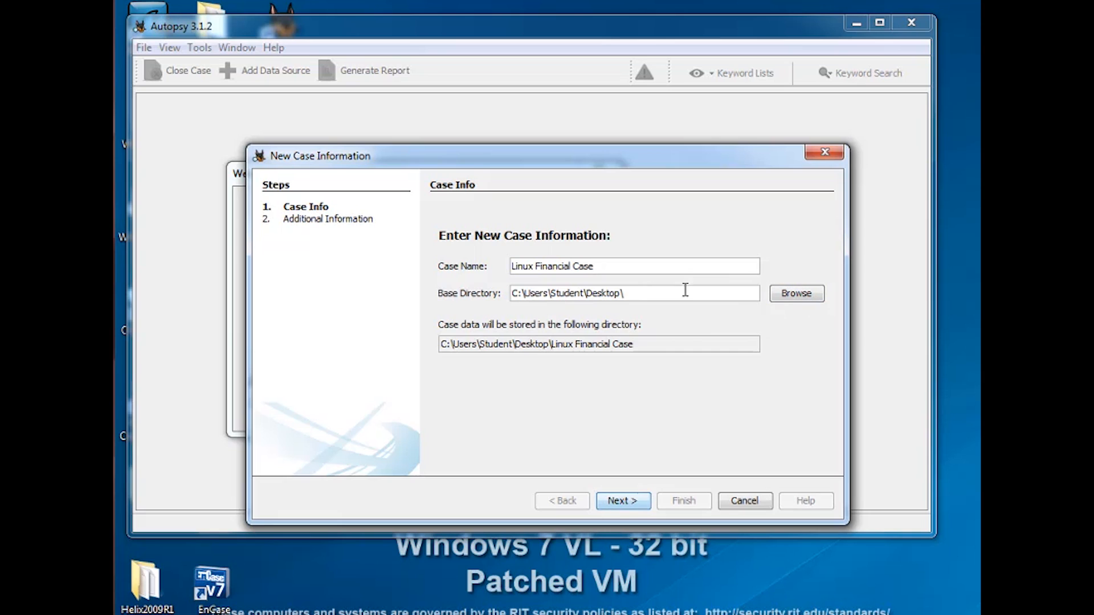
pyautogui.click(622, 501)
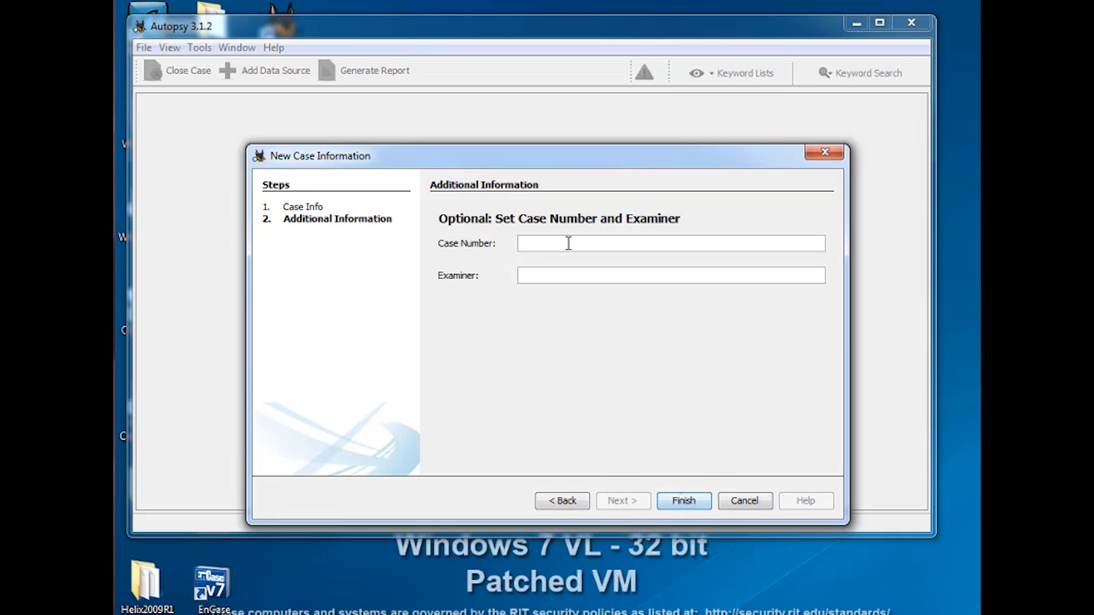
# Set the case number to 1, enter the examiner's name, and finish creating the case
pyautogui.write('1')
pyautogui.click(575, 282)
pyautogui.write('Yin Pan')
pyautogui.click(685, 501)
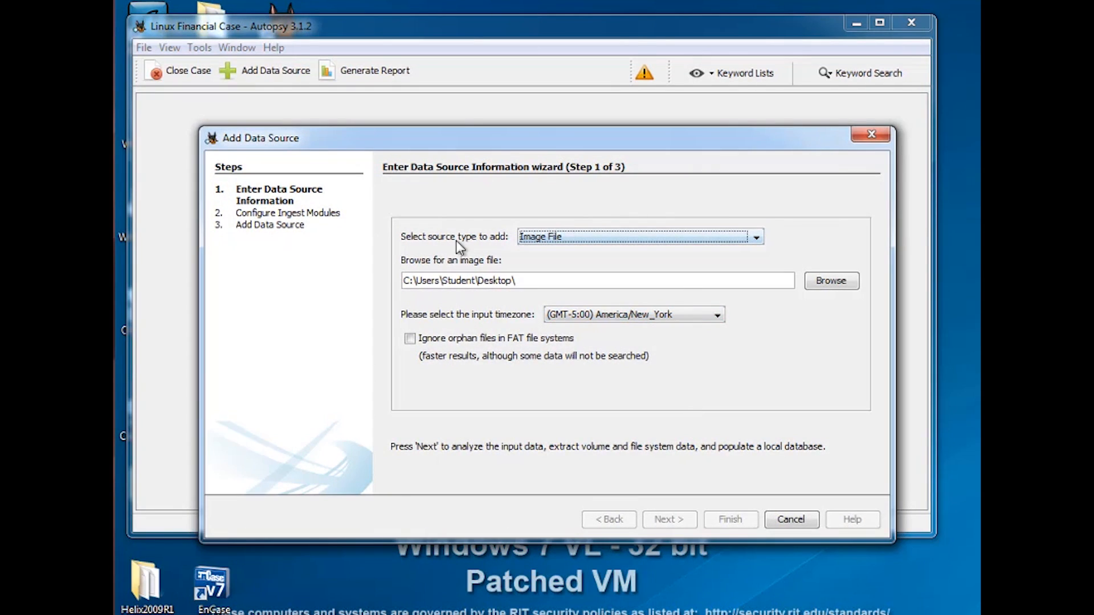
# Add the Desktop disk image Linux Financial Case.001 as an image file data source
pyautogui.click(755, 240)
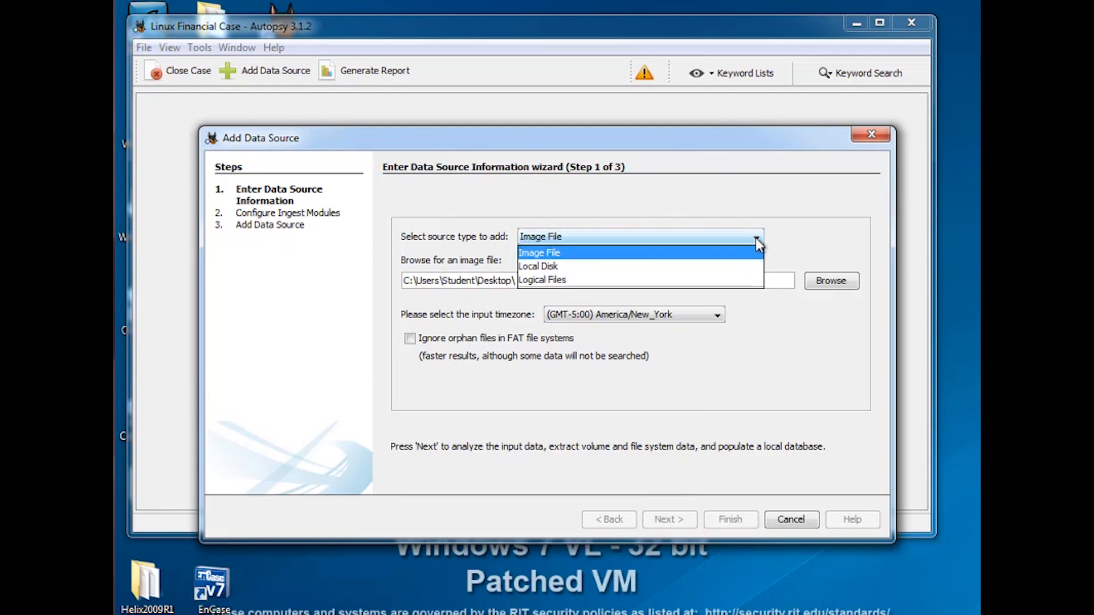
pyautogui.click(601, 239)
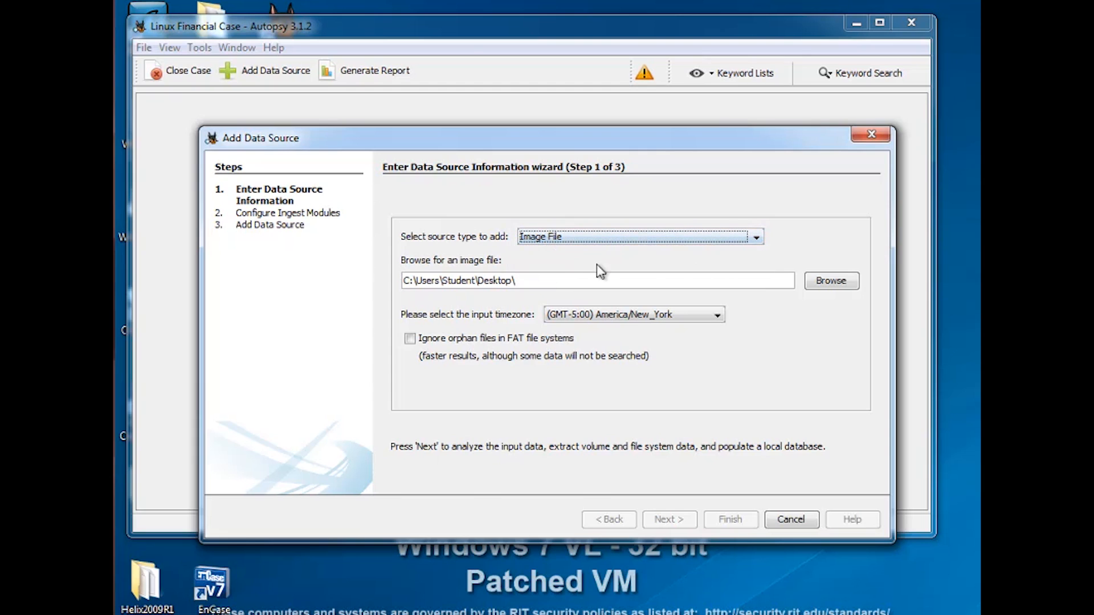
pyautogui.click(832, 282)
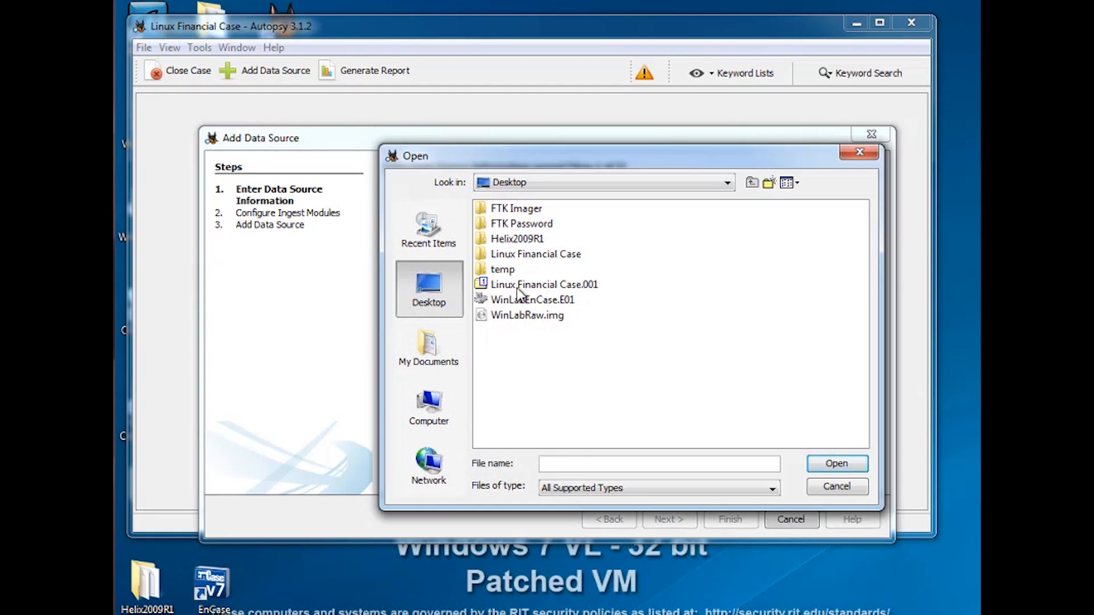
pyautogui.click(536, 286)
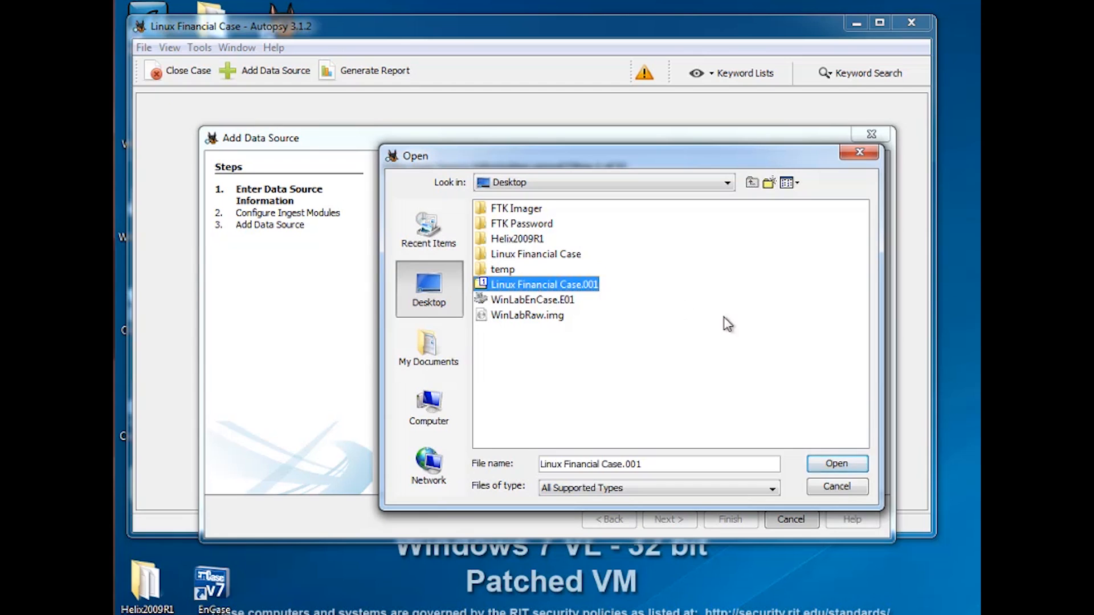
pyautogui.click(837, 464)
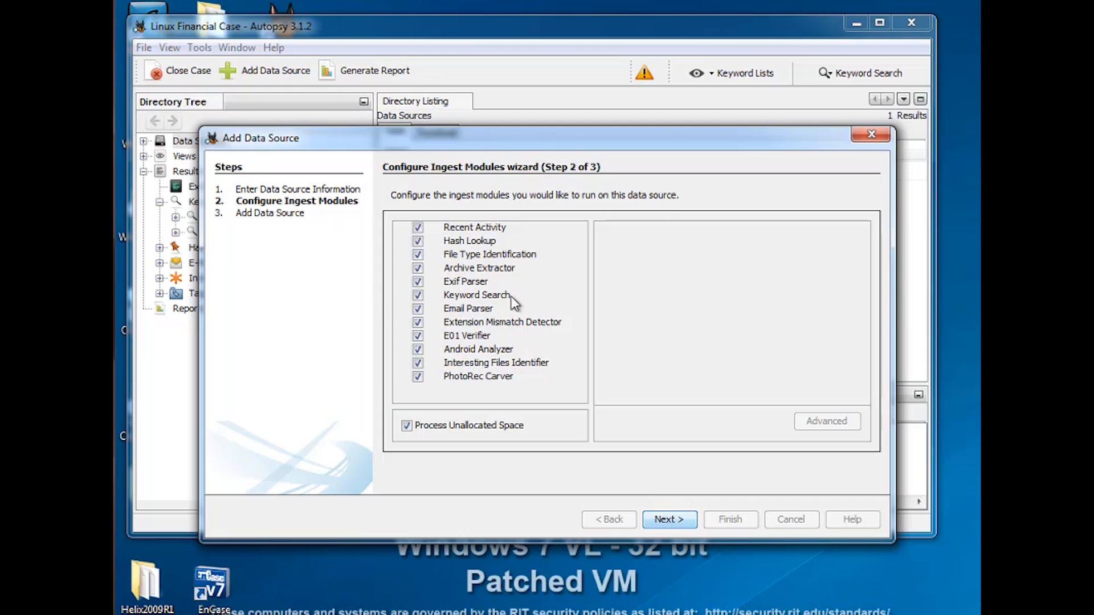
# Keep the default ingest modules, including Keyword Search, and finish adding the data source
pyautogui.click(469, 295)
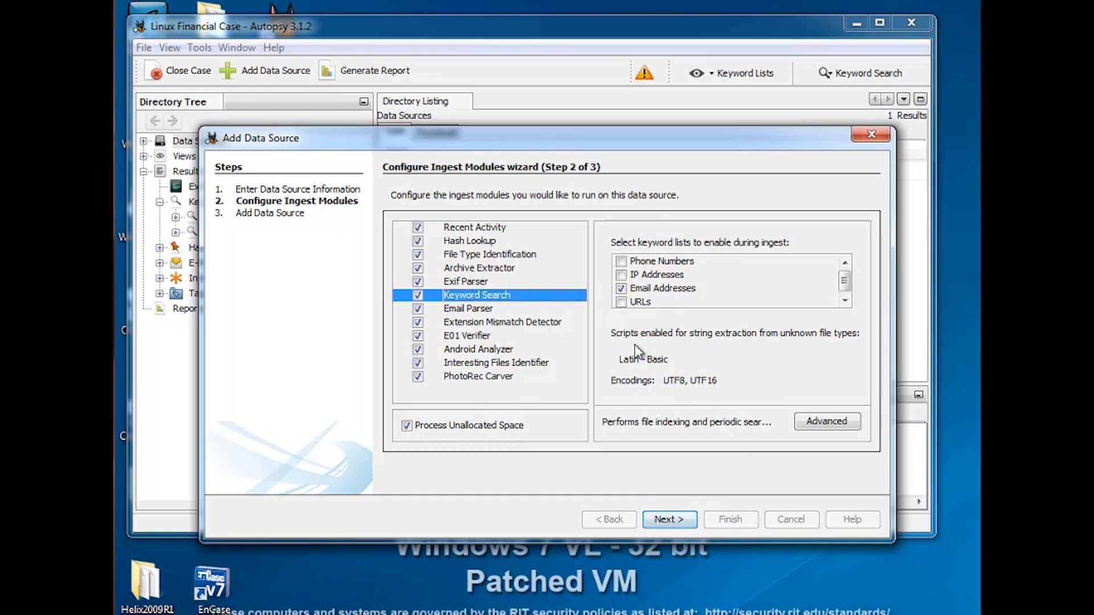
pyautogui.click(675, 522)
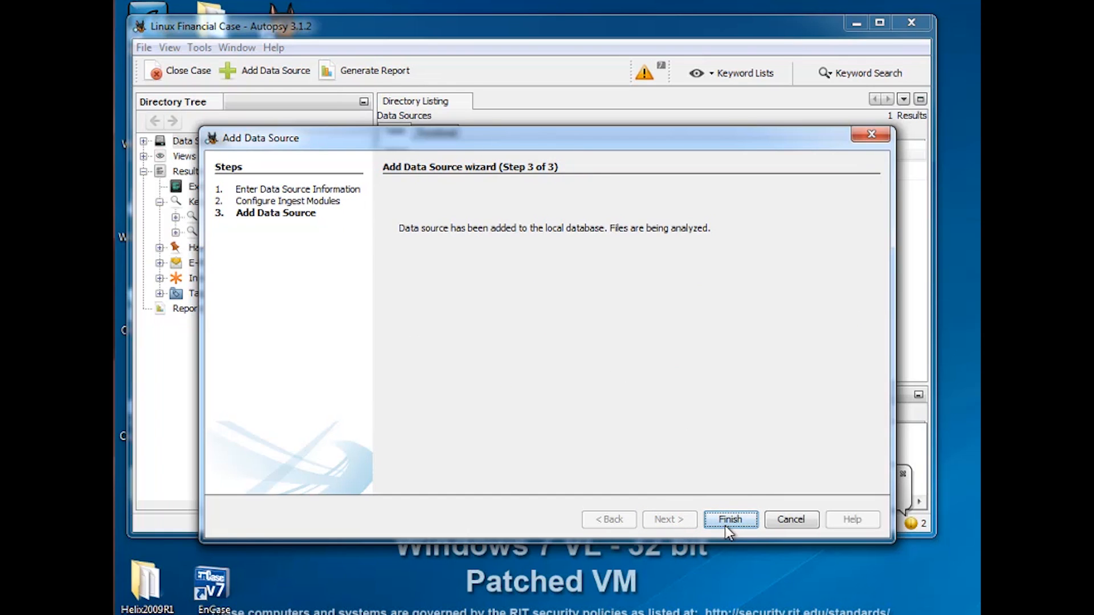
pyautogui.click(727, 520)
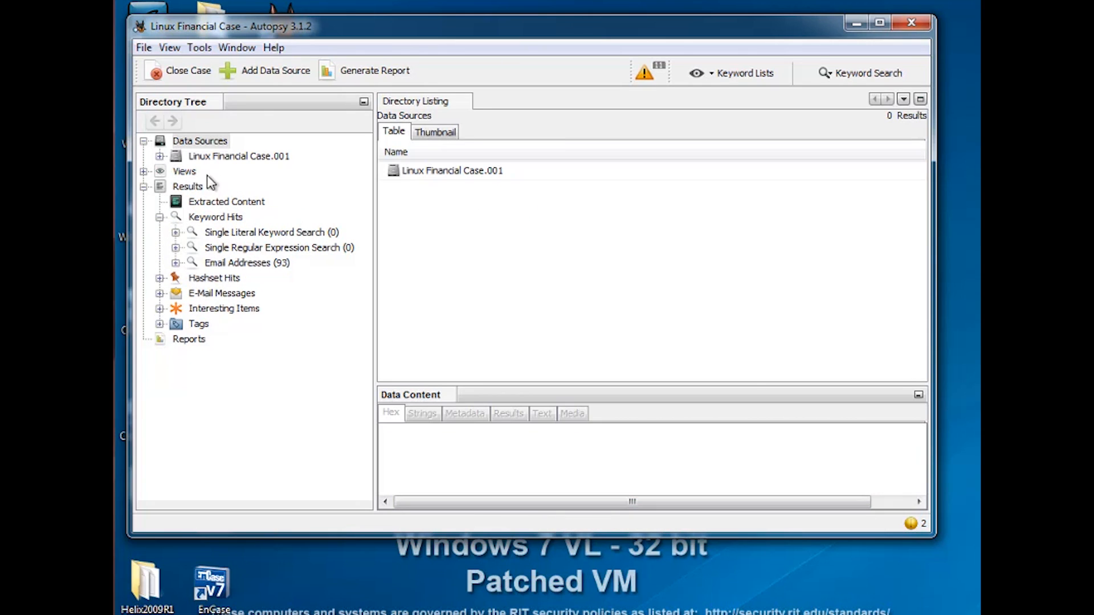
# Expand the image's vol2 volume and open the Mark folder
pyautogui.click(160, 156)
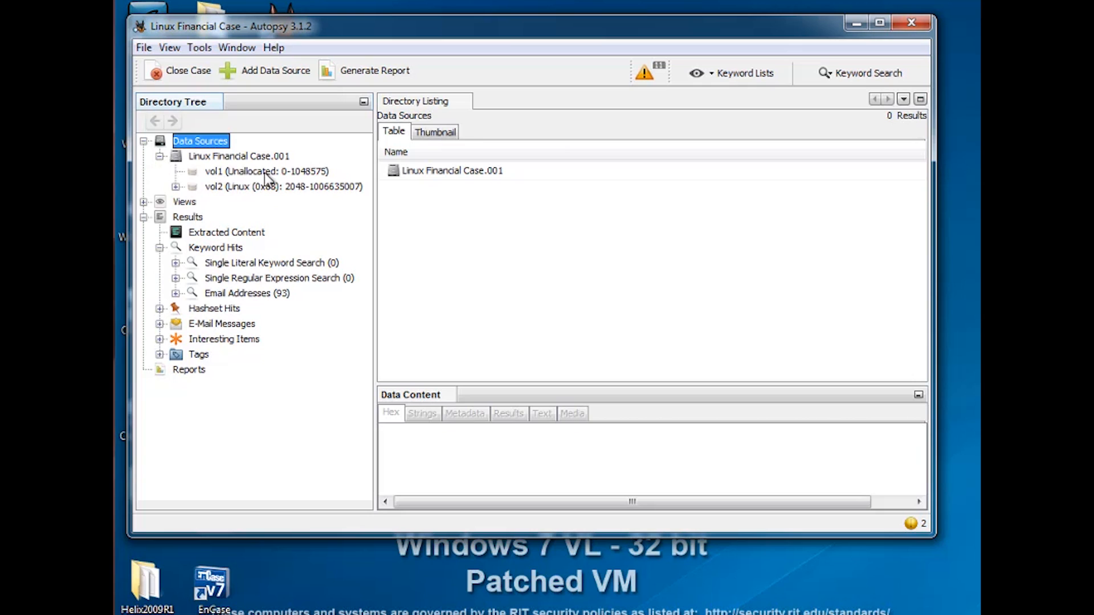
pyautogui.click(176, 187)
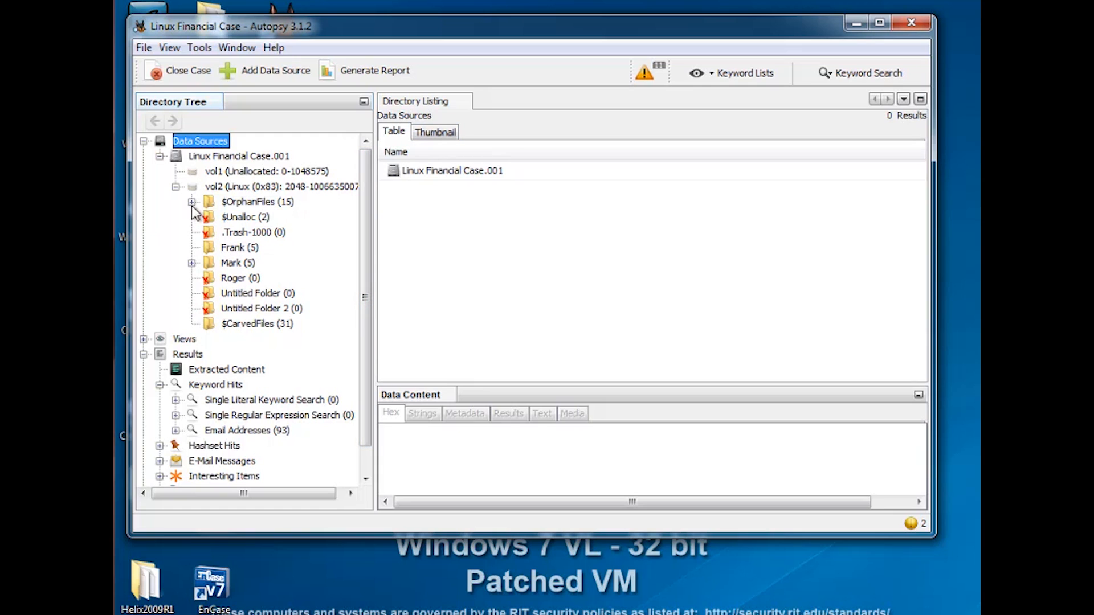
pyautogui.click(192, 263)
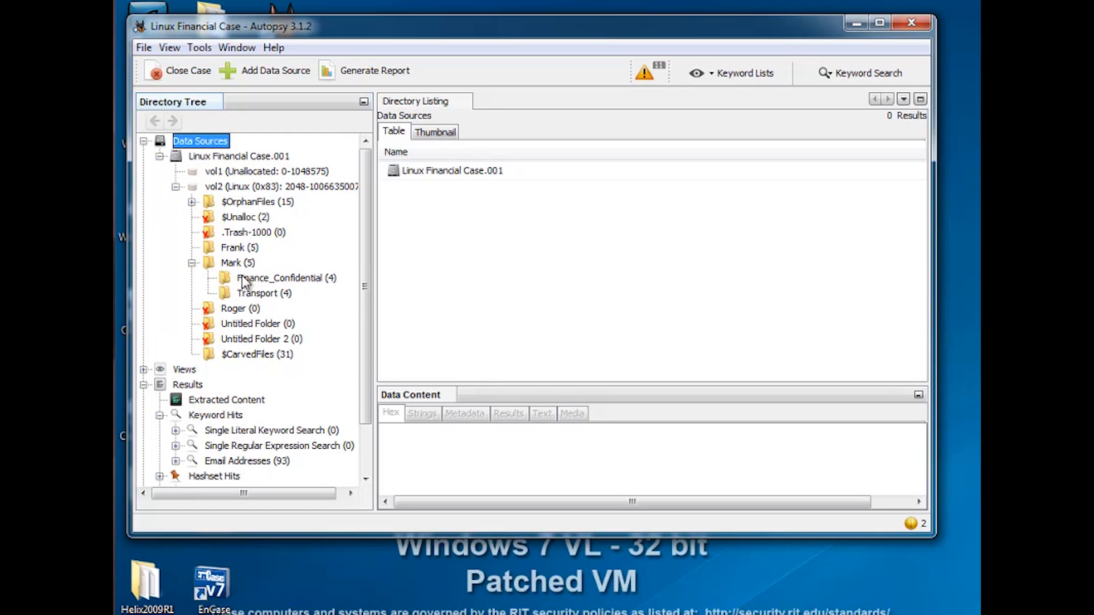
pyautogui.click(239, 267)
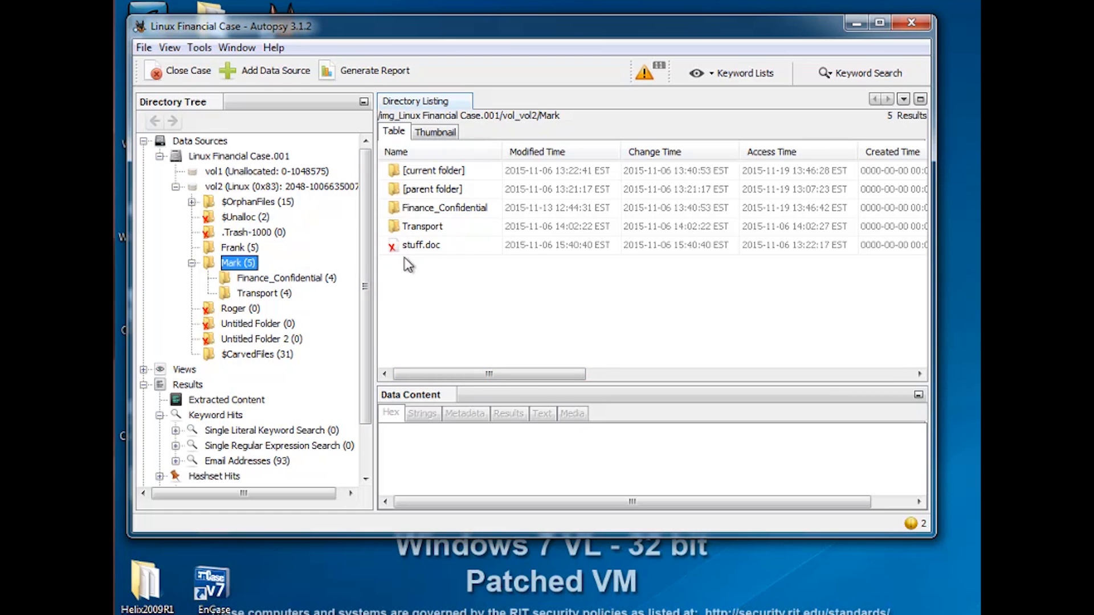
# Examine all columns of the Mark folder's file listing
pyautogui.moveTo(565, 375); pyautogui.dragTo(670, 380)
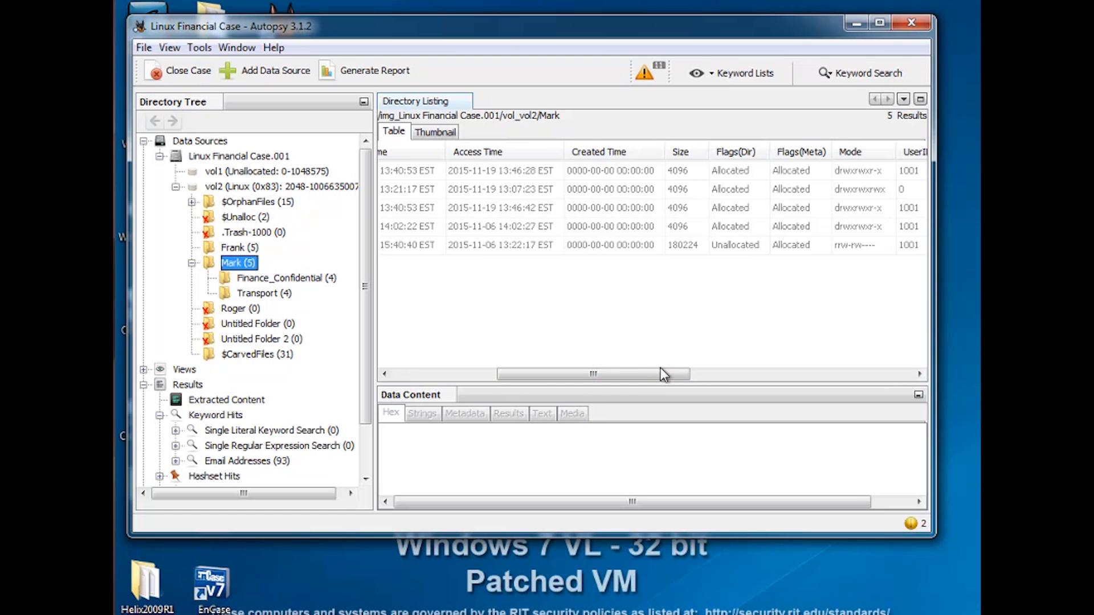
pyautogui.moveTo(661, 376); pyautogui.dragTo(737, 374)
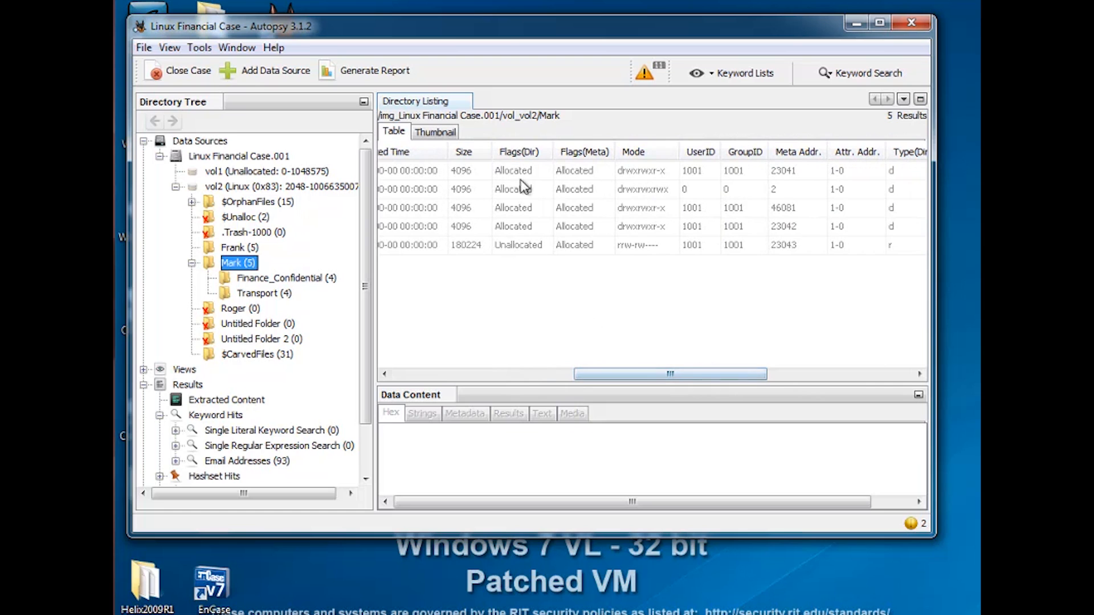
pyautogui.moveTo(719, 371); pyautogui.dragTo(755, 375)
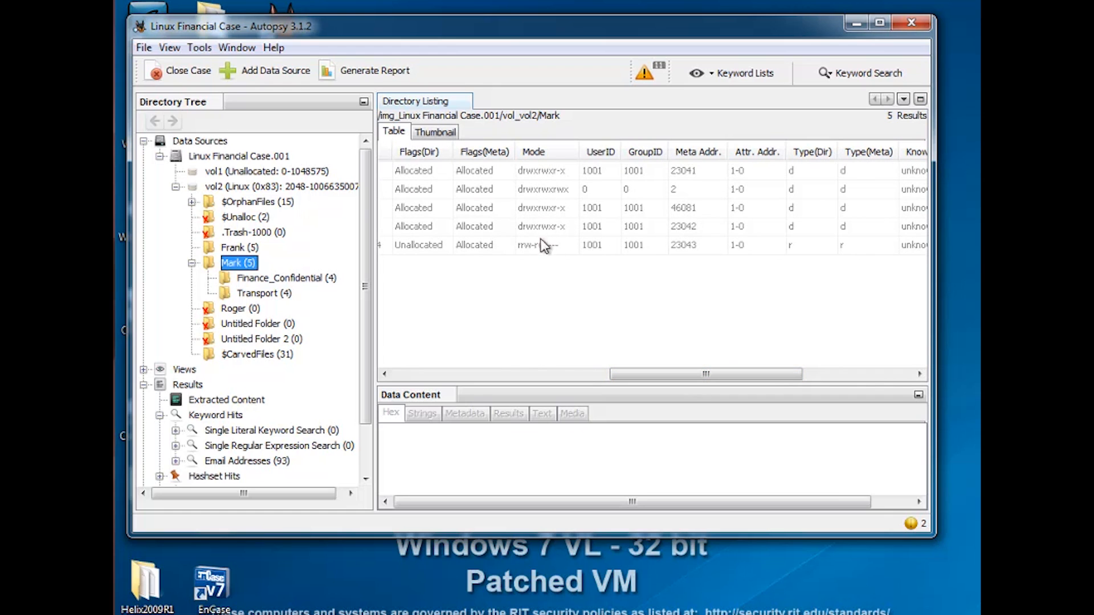
pyautogui.moveTo(746, 376); pyautogui.dragTo(797, 375)
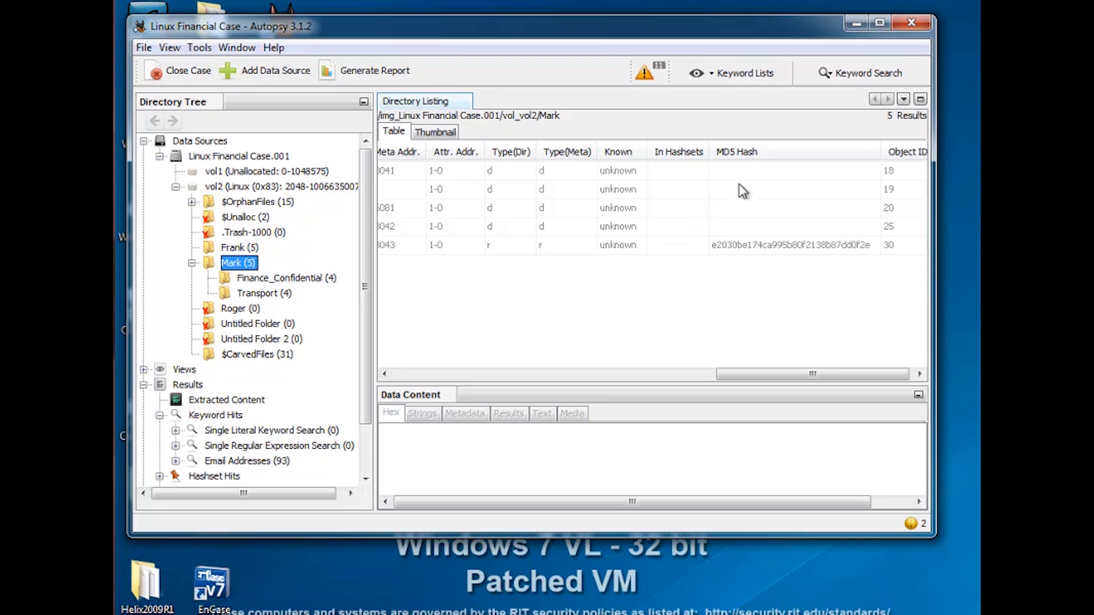
pyautogui.moveTo(820, 378); pyautogui.dragTo(544, 377)
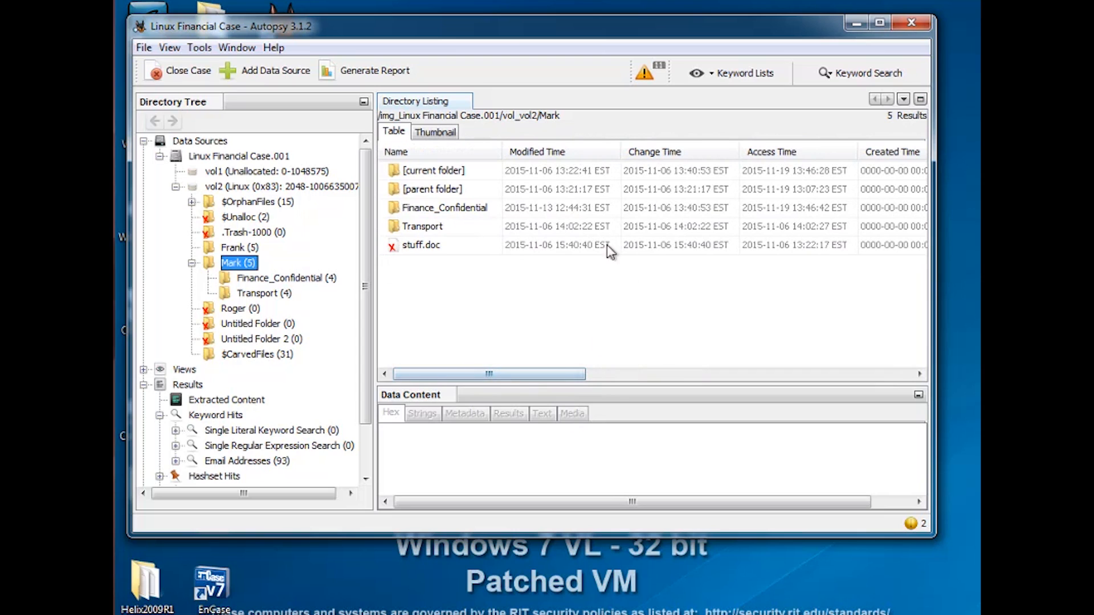
# Open the Finance_Confidential folder, select Earning.xls, and enlarge the content viewer area
pyautogui.click(272, 282)
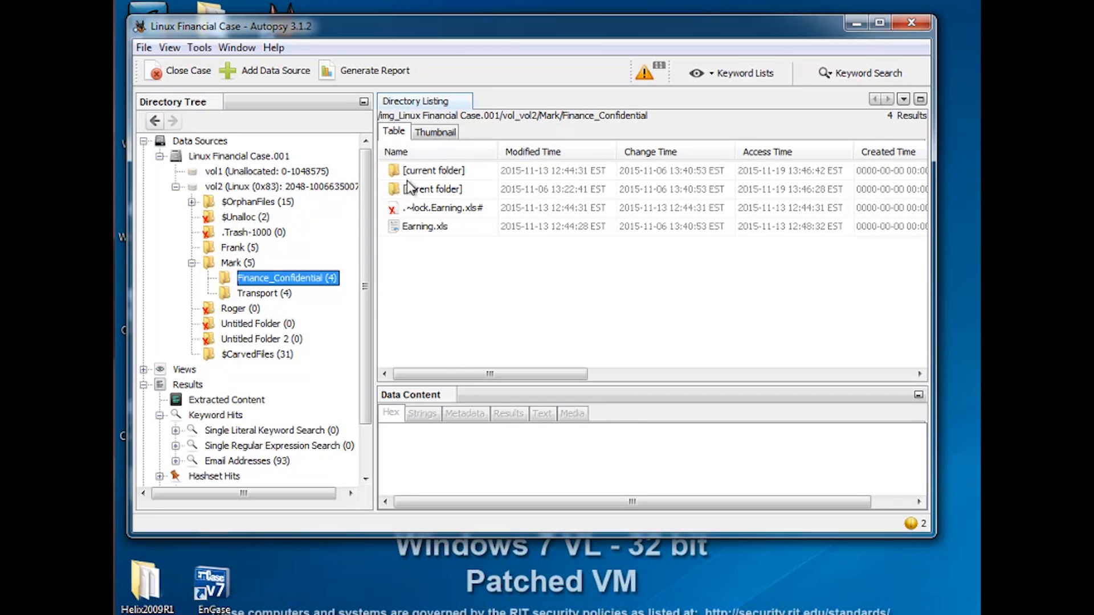
pyautogui.click(424, 231)
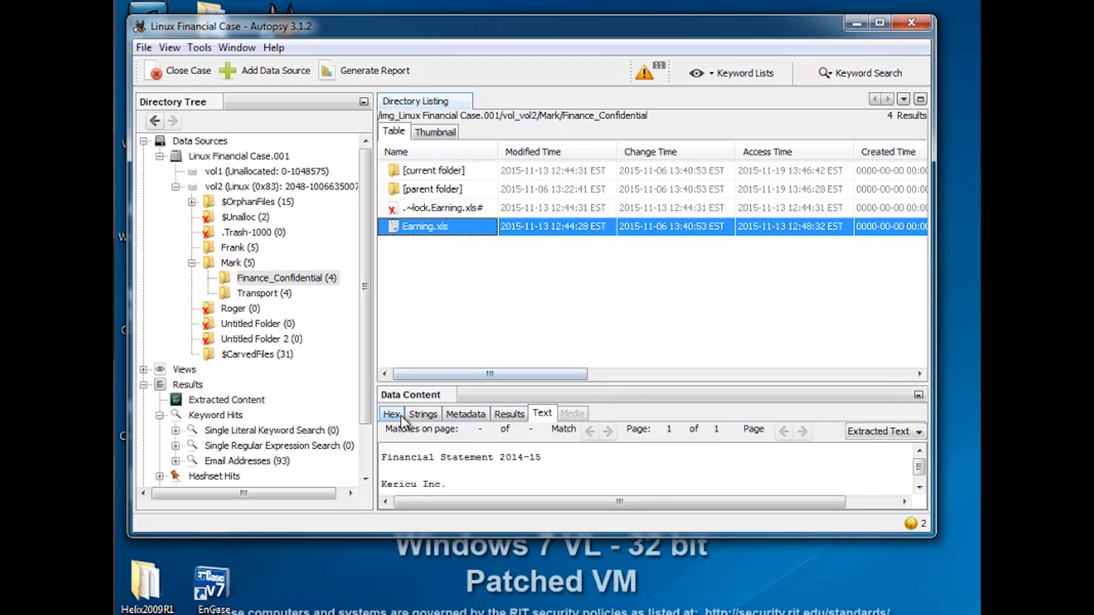
pyautogui.moveTo(928, 536); pyautogui.dragTo(929, 614)
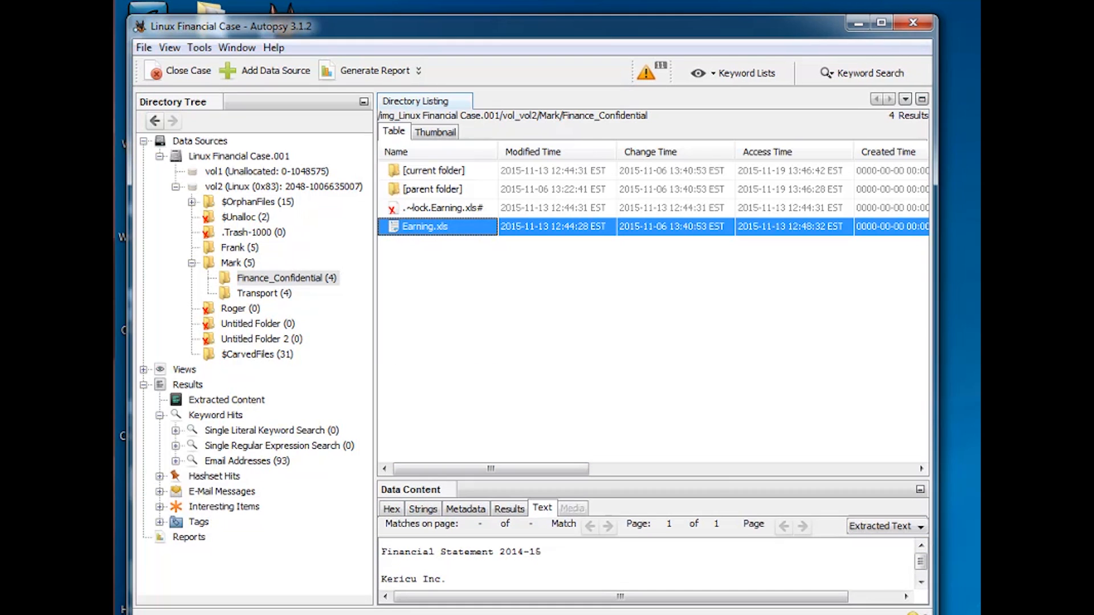
pyautogui.moveTo(705, 480); pyautogui.dragTo(706, 391)
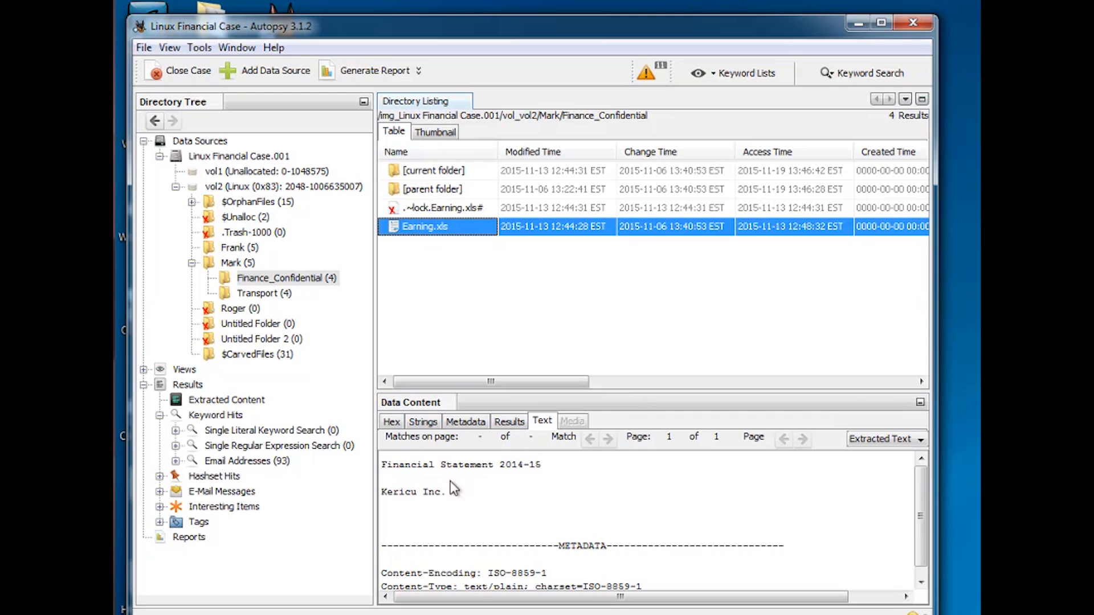
# Examine Earning.xls in the Hex, Strings, and Metadata viewers, including its inode number
pyautogui.click(391, 423)
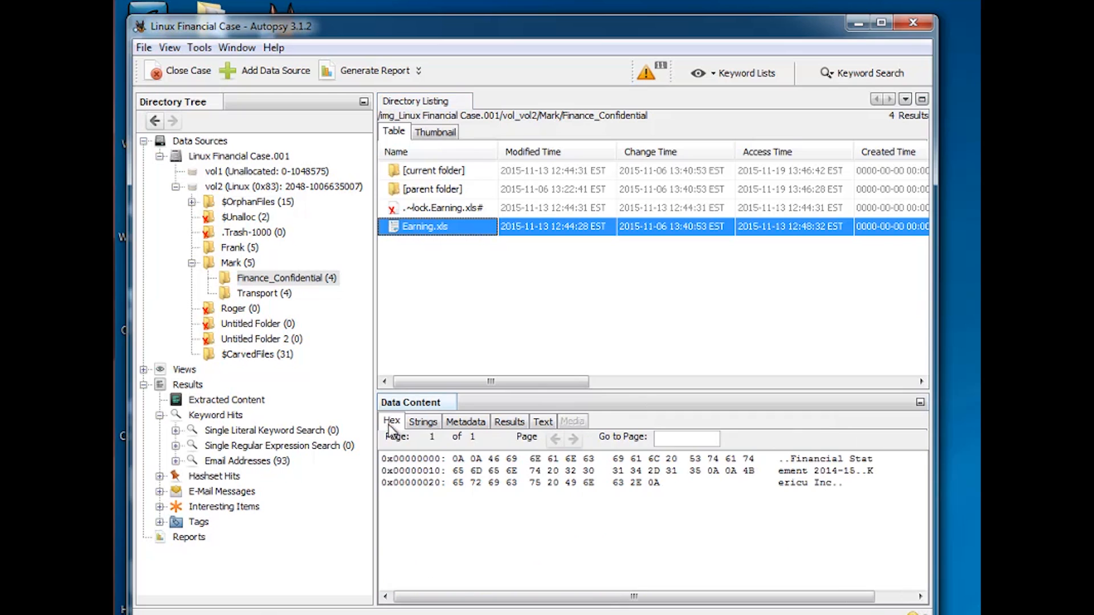
pyautogui.click(423, 423)
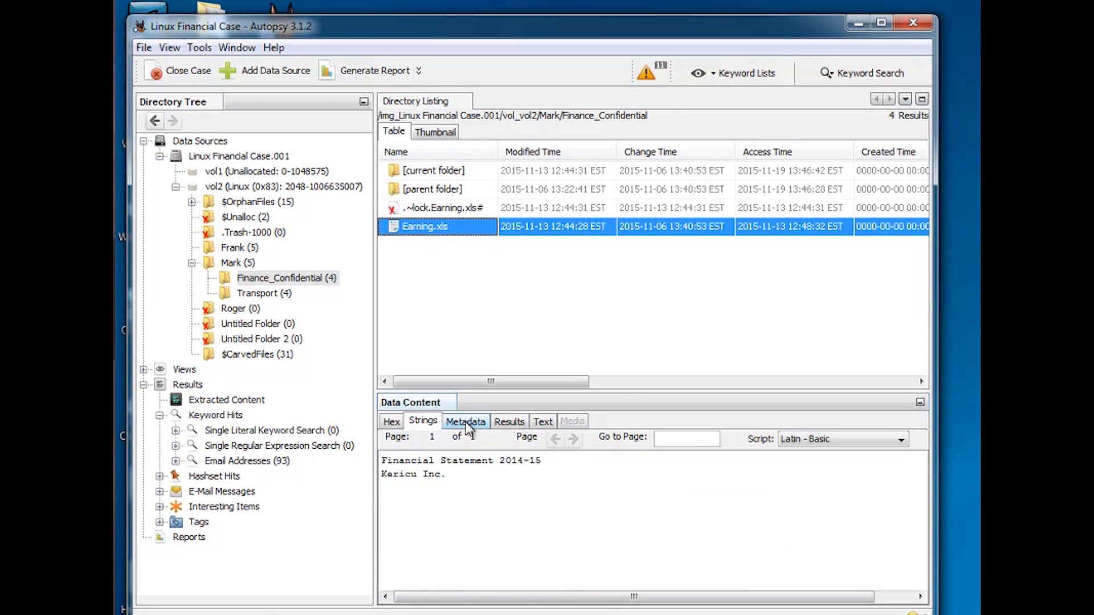
pyautogui.click(466, 423)
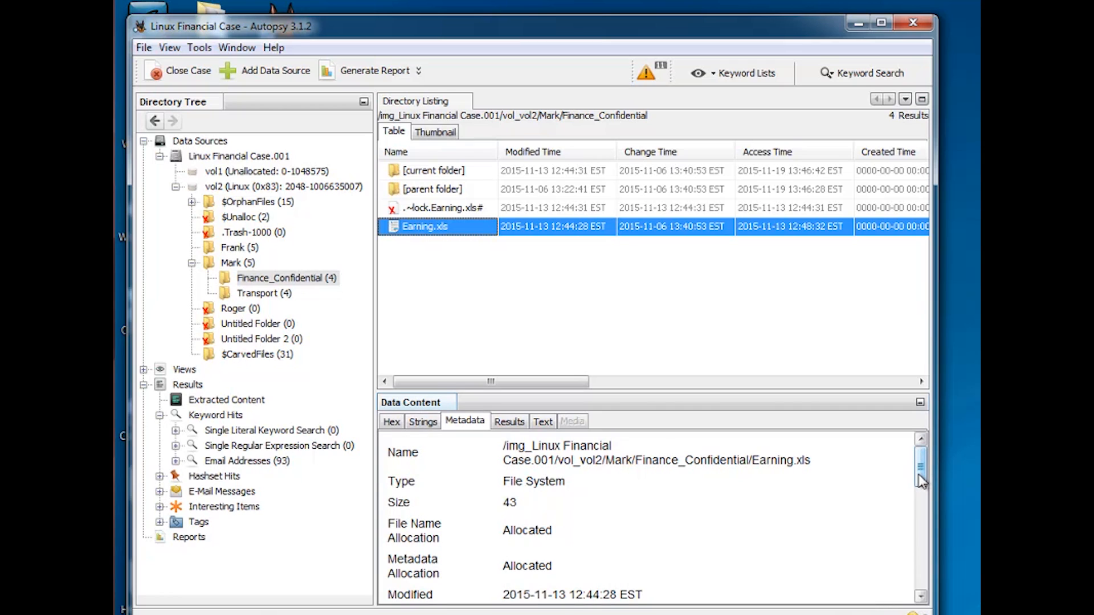
pyautogui.moveTo(922, 482); pyautogui.dragTo(917, 485)
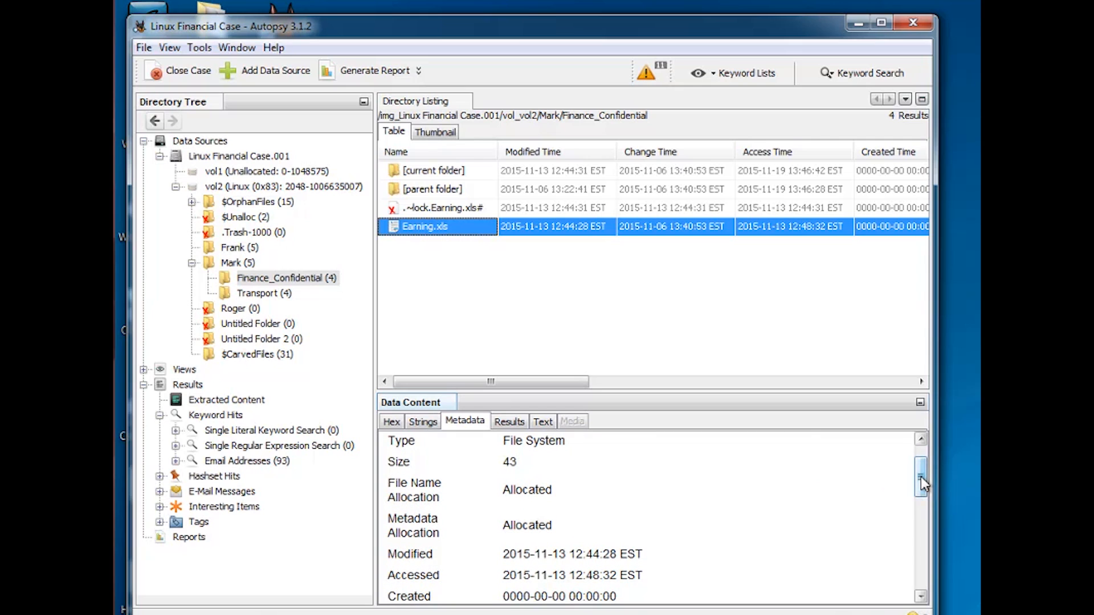
pyautogui.moveTo(921, 476); pyautogui.dragTo(920, 464)
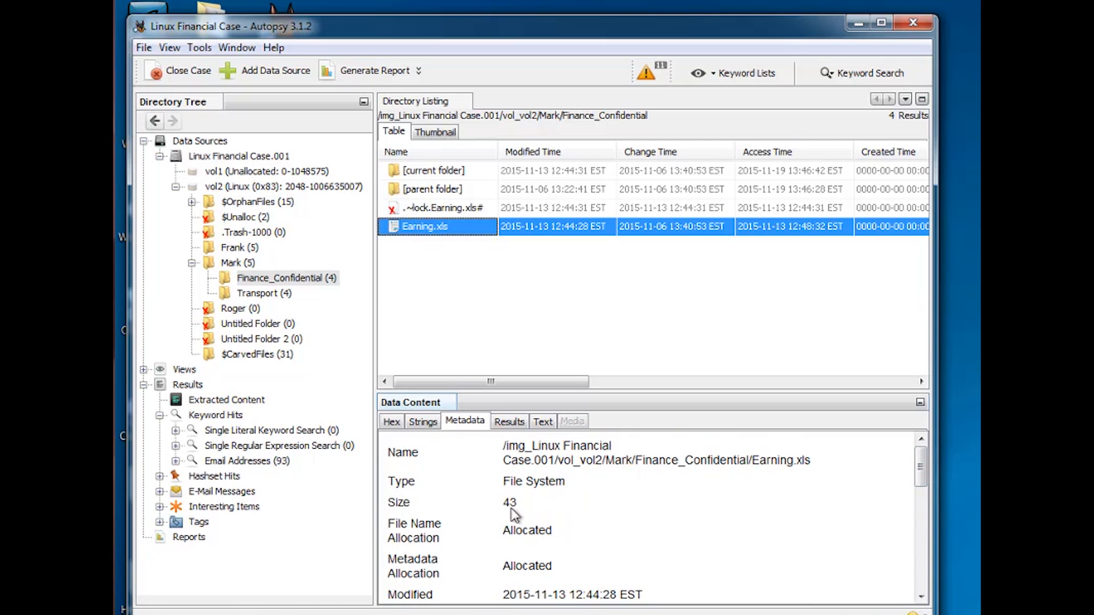
pyautogui.moveTo(920, 477); pyautogui.dragTo(912, 519)
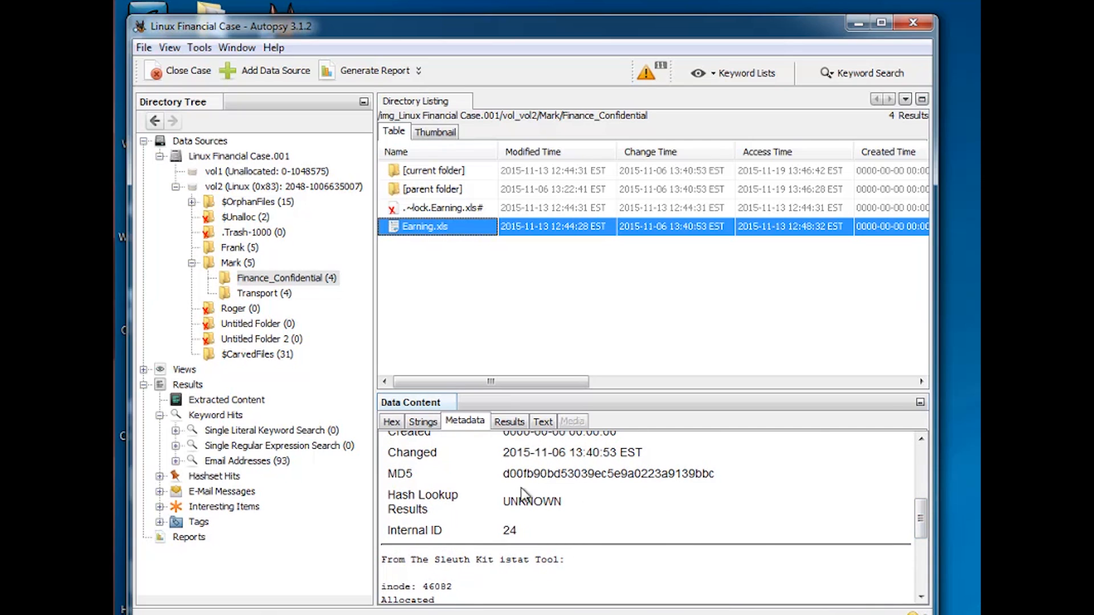
pyautogui.moveTo(919, 513); pyautogui.dragTo(908, 544)
pyautogui.moveTo(453, 453); pyautogui.dragTo(434, 453)
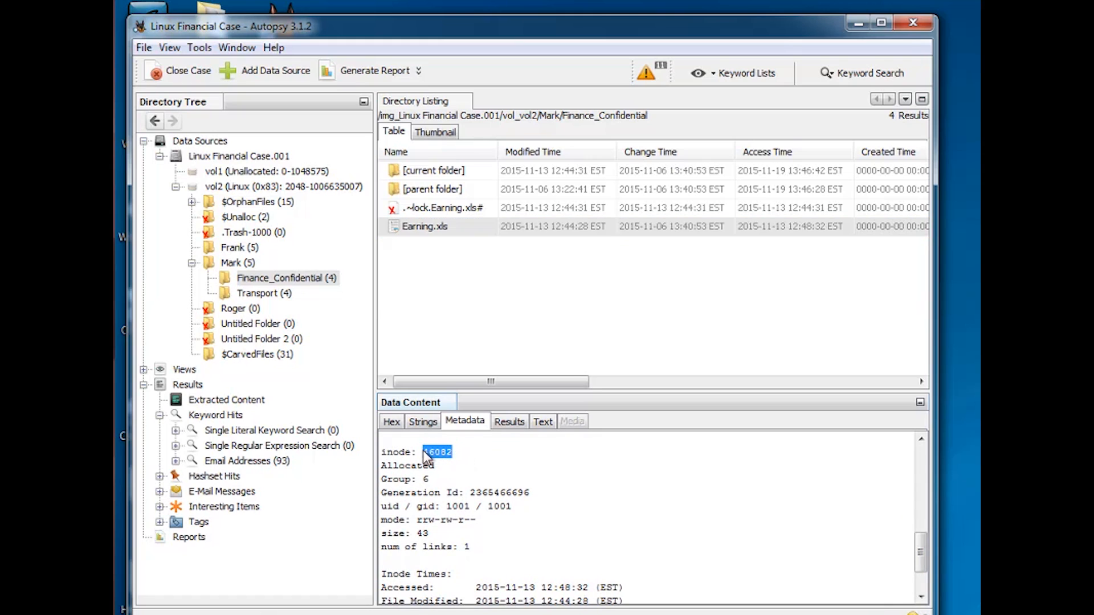
# Review Earning.xls's istat metadata fields such as inode, group, and direct blocks
pyautogui.click(426, 453)
pyautogui.moveTo(421, 458); pyautogui.dragTo(381, 453)
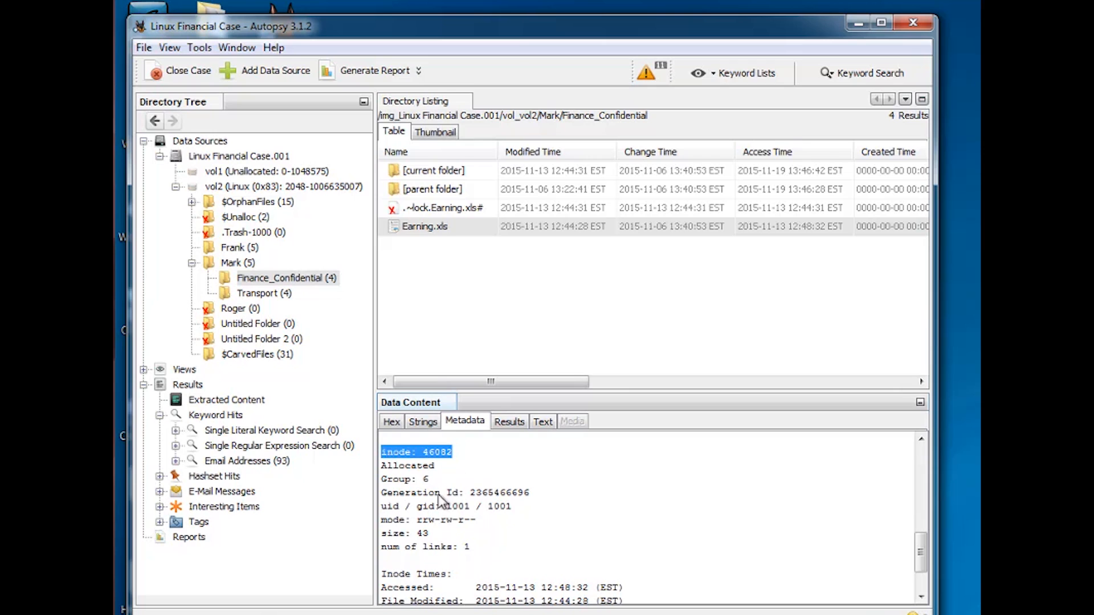
pyautogui.moveTo(429, 480); pyautogui.dragTo(394, 481)
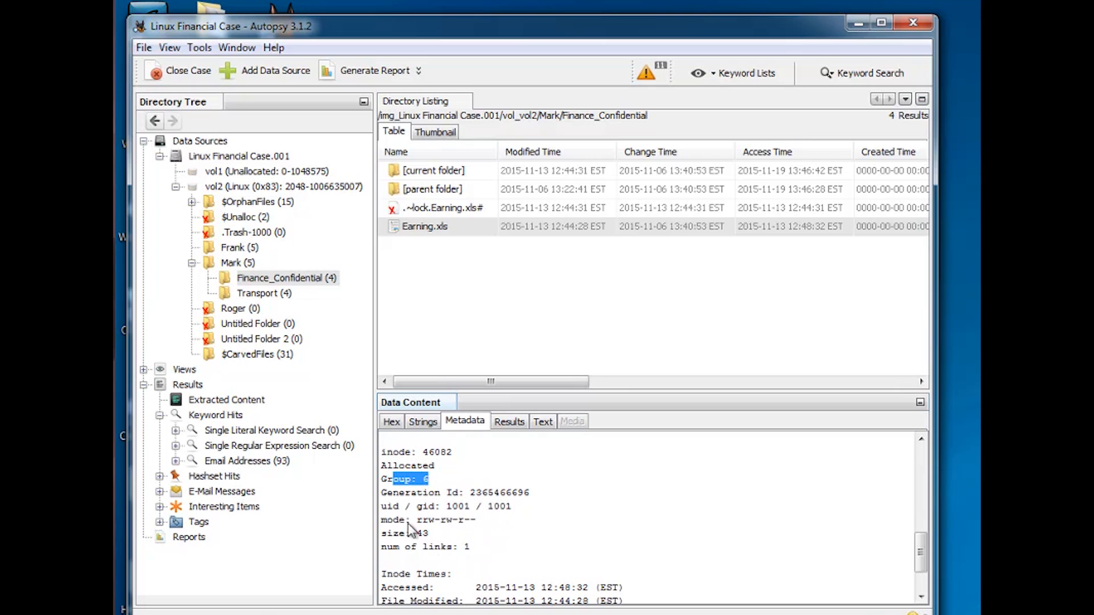
pyautogui.moveTo(921, 552); pyautogui.dragTo(921, 577)
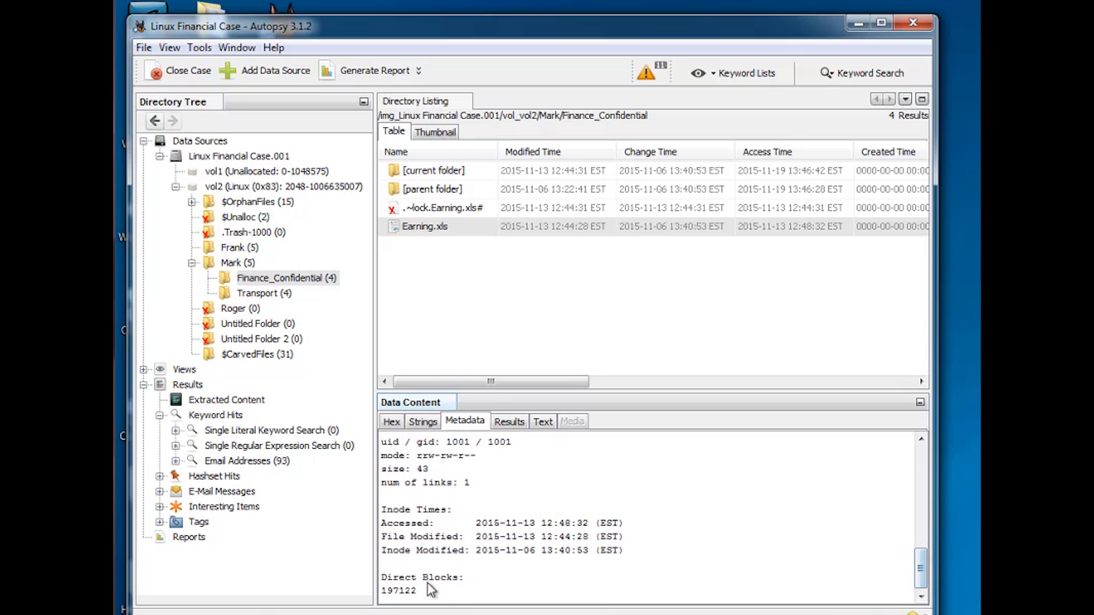
pyautogui.moveTo(388, 587); pyautogui.dragTo(381, 589)
pyautogui.moveTo(421, 590); pyautogui.dragTo(381, 595)
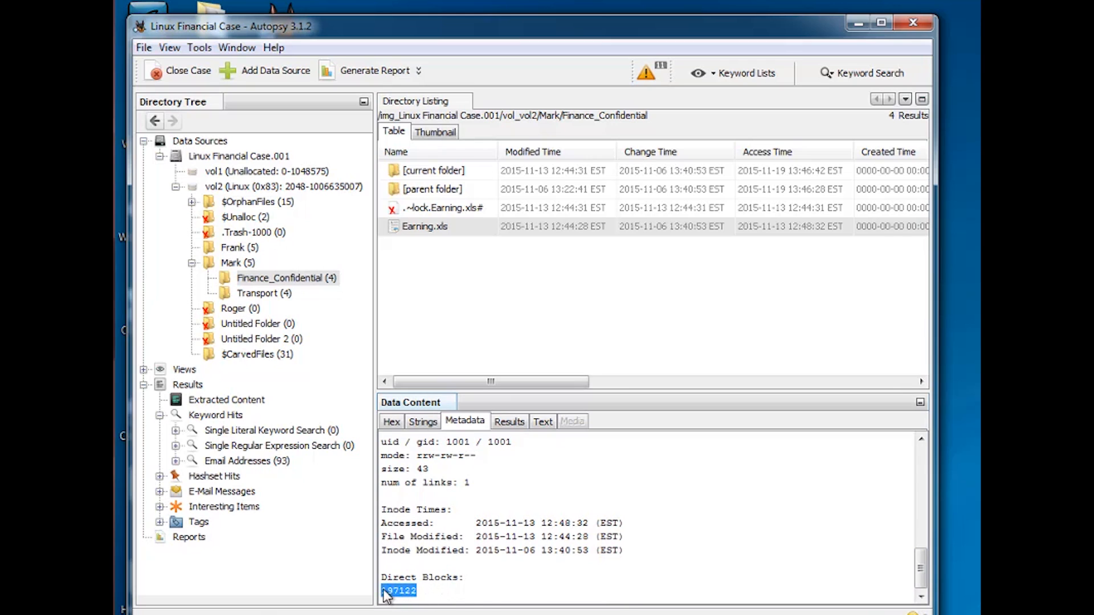
pyautogui.click(468, 597)
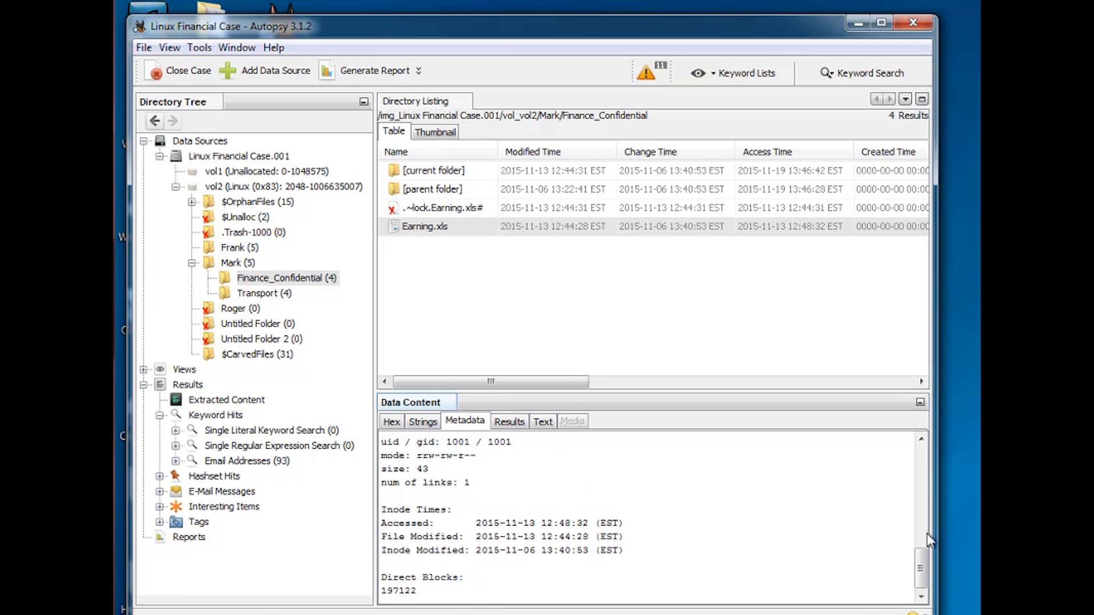
pyautogui.moveTo(919, 572); pyautogui.dragTo(919, 513)
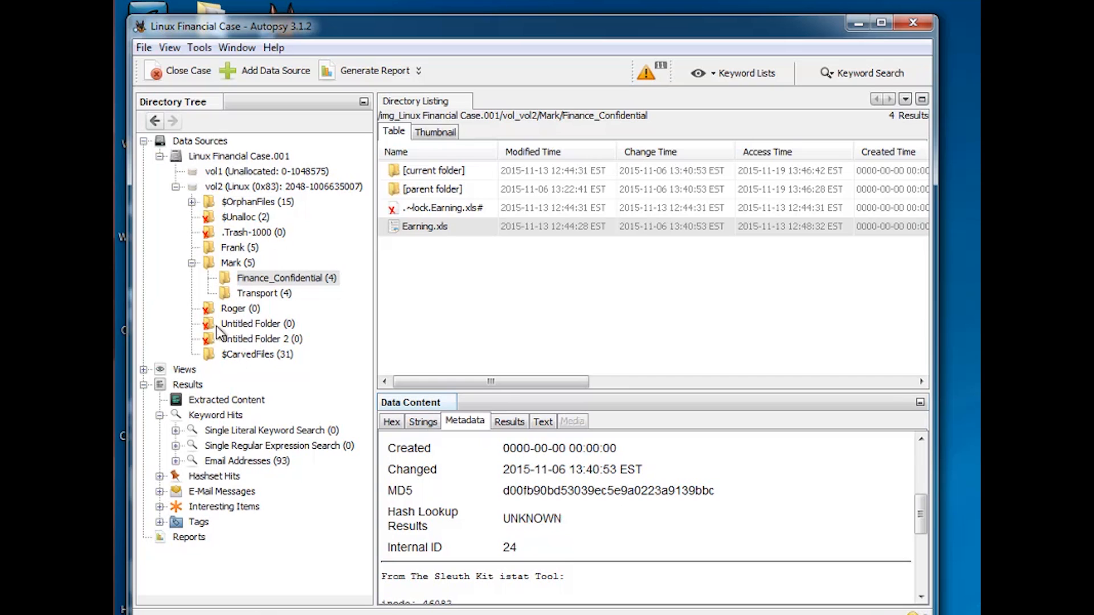
# Open the $CarvedFiles folder and view carved files f0000424.rtf and f0000678.txt in the text viewer
pyautogui.click(258, 356)
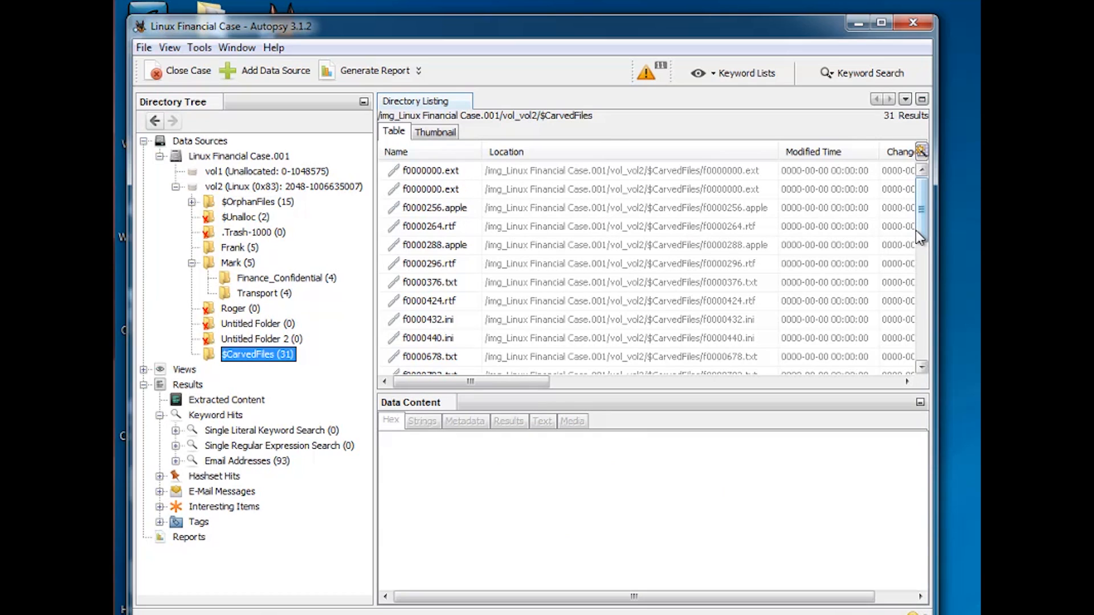
pyautogui.moveTo(915, 230); pyautogui.dragTo(920, 264)
pyautogui.click(445, 226)
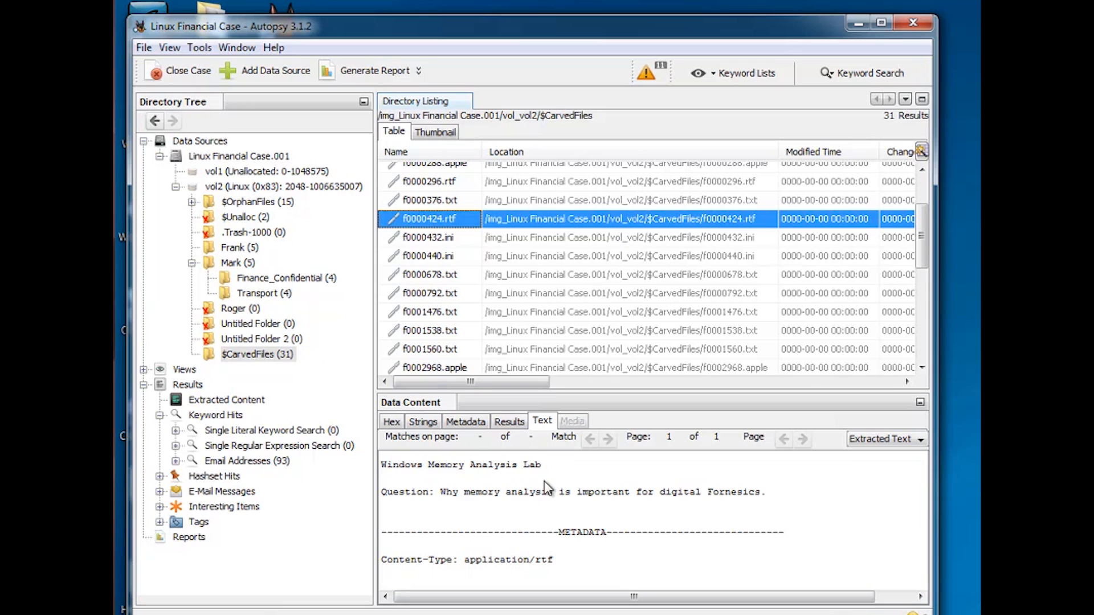
pyautogui.click(466, 277)
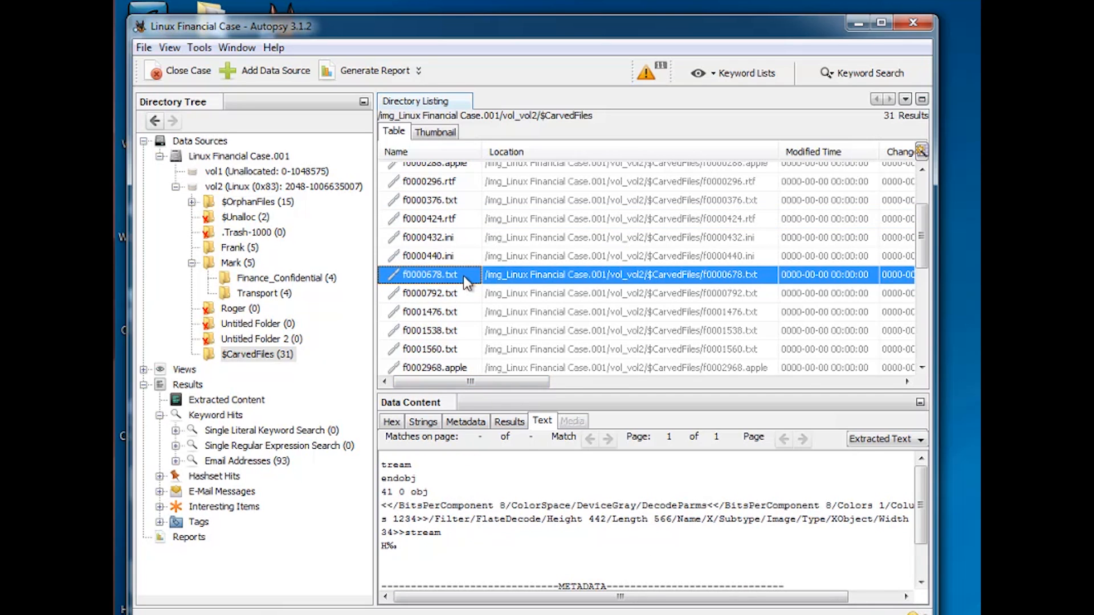
pyautogui.moveTo(923, 245); pyautogui.dragTo(917, 342)
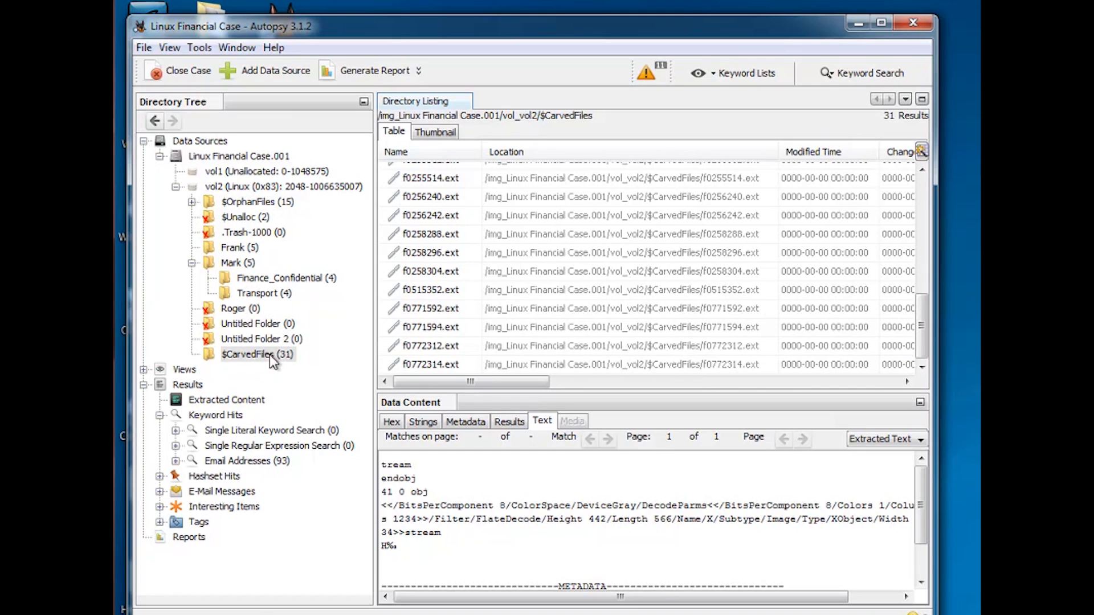
# Browse the Images, Videos, Executable and Office document categories under the File Types view
pyautogui.click(144, 369)
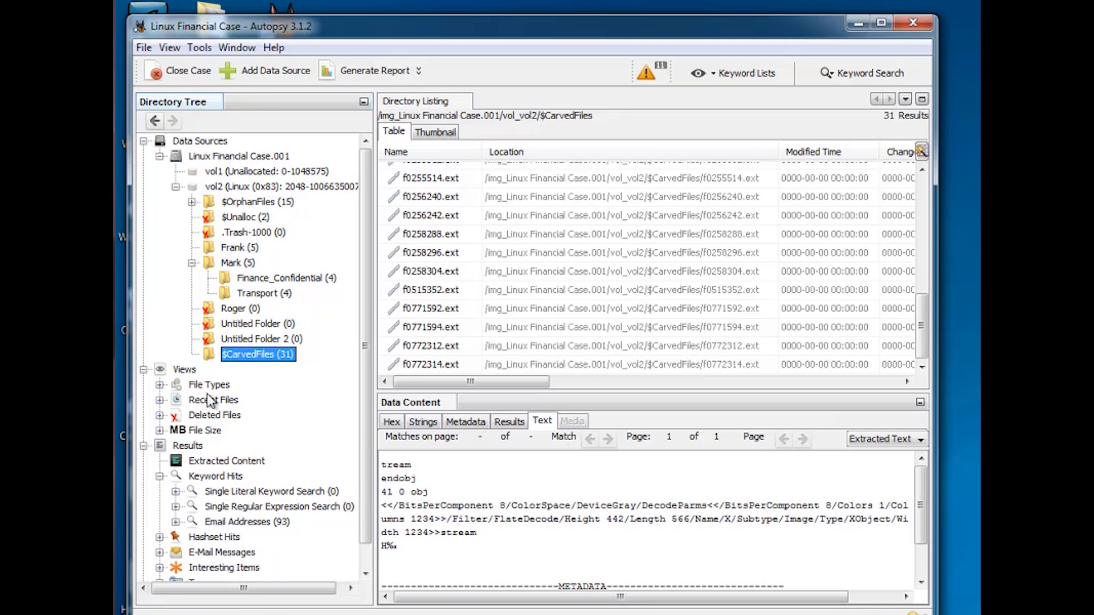
pyautogui.click(160, 385)
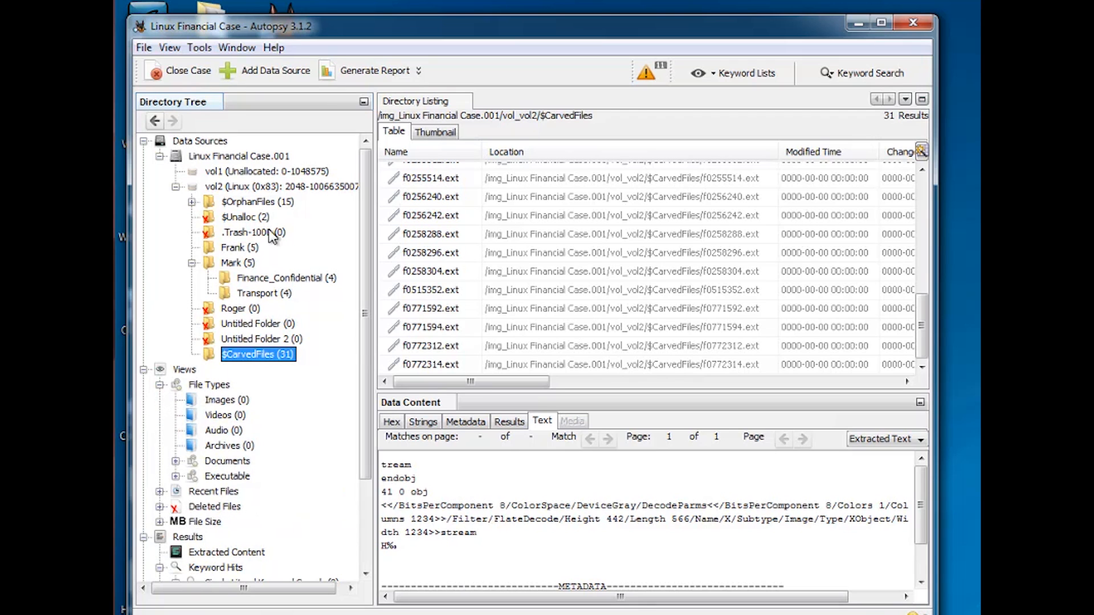
pyautogui.click(231, 406)
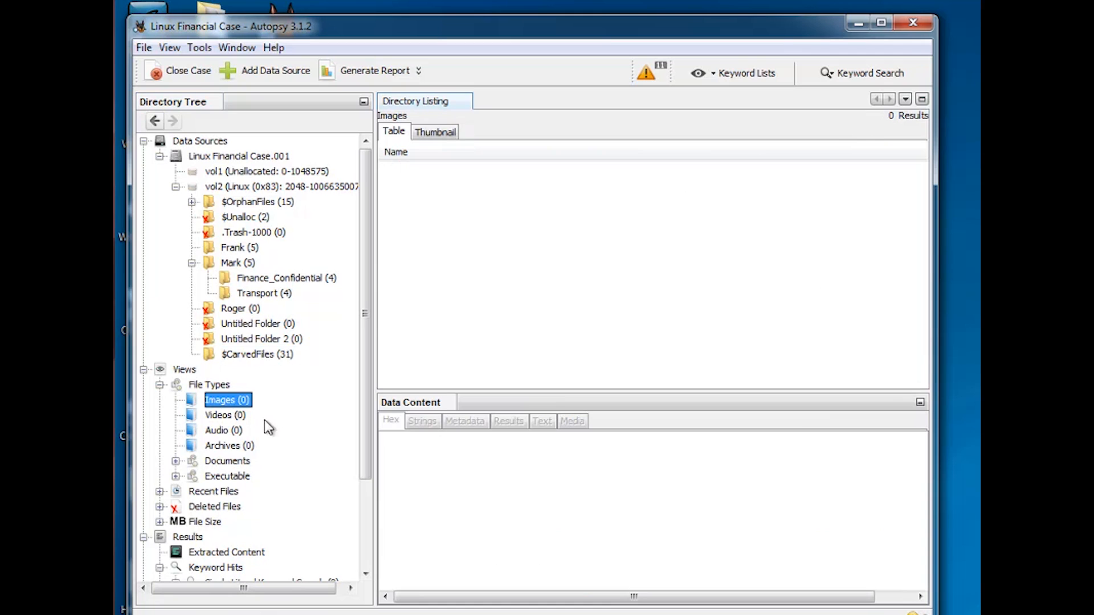
pyautogui.click(219, 419)
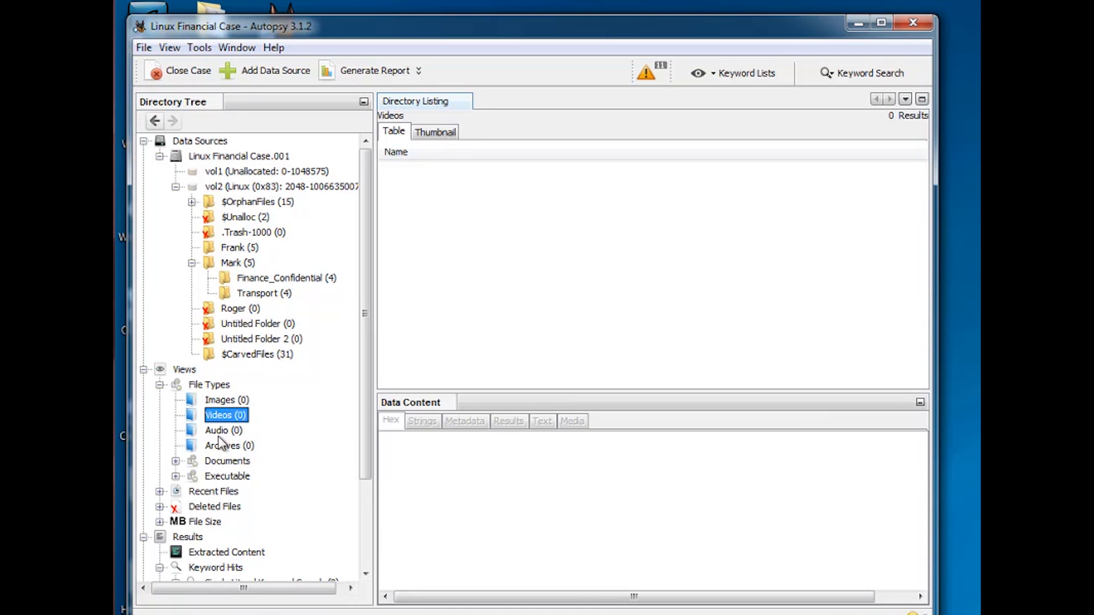
pyautogui.click(176, 477)
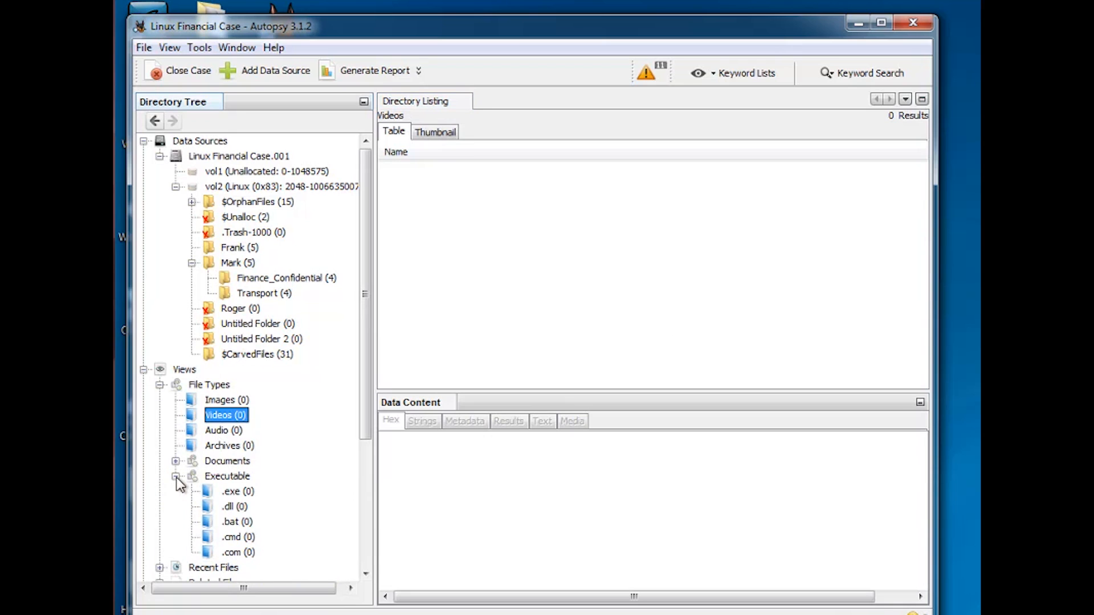
pyautogui.click(176, 477)
pyautogui.click(177, 462)
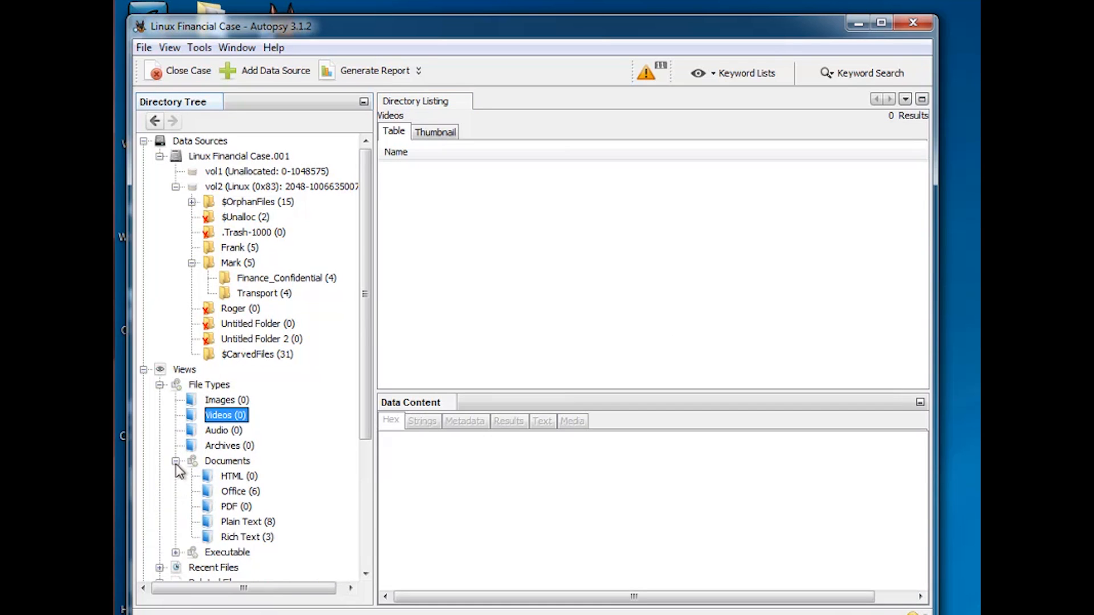
pyautogui.click(241, 492)
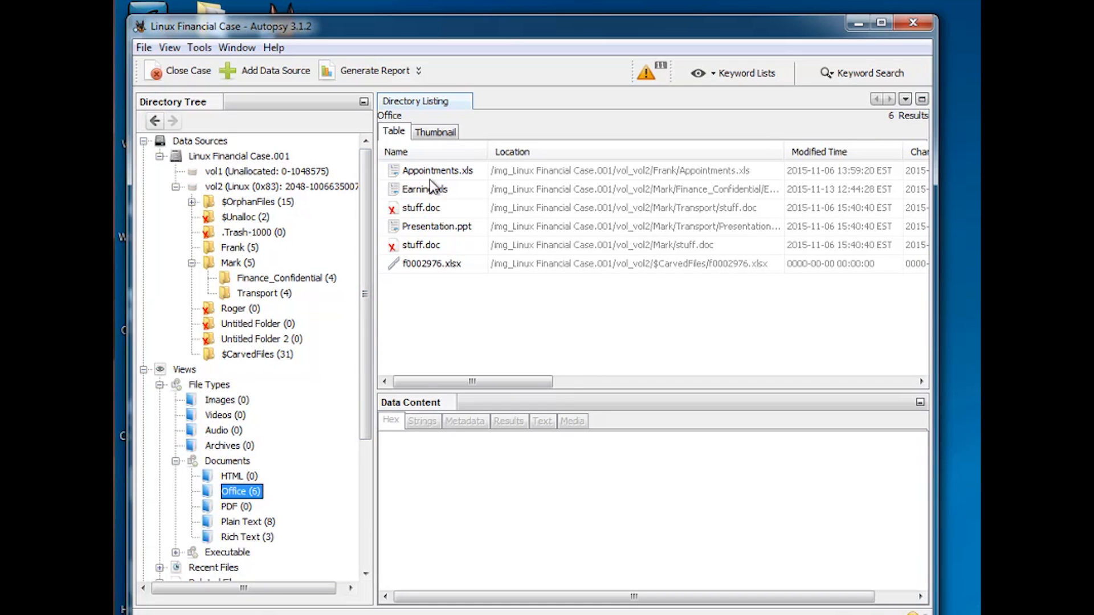
# Collapse the file type categories and open the Deleted Files view
pyautogui.click(176, 461)
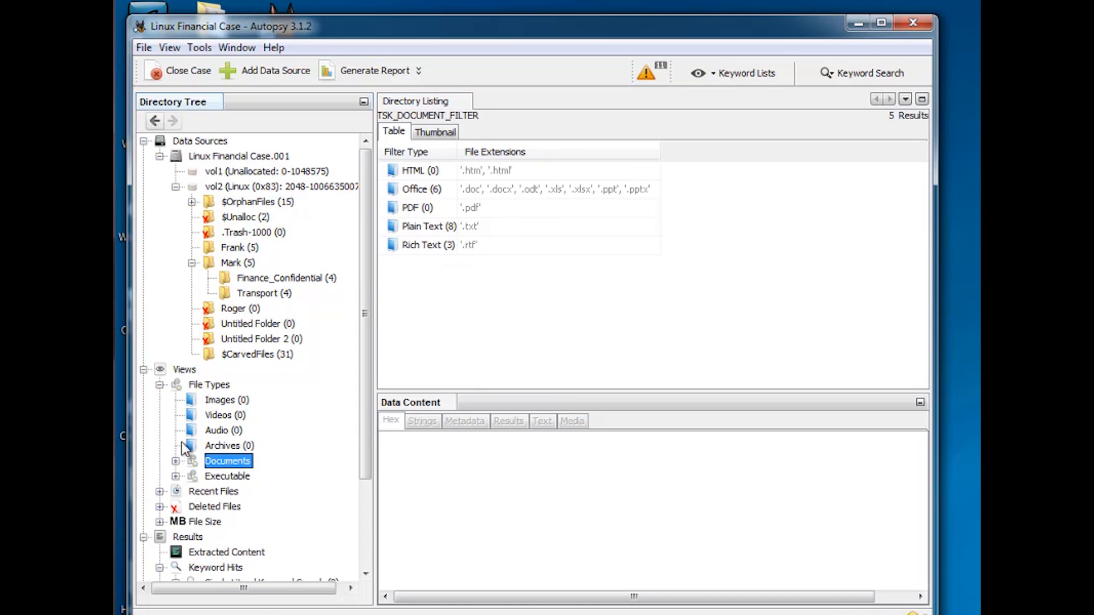
pyautogui.click(160, 384)
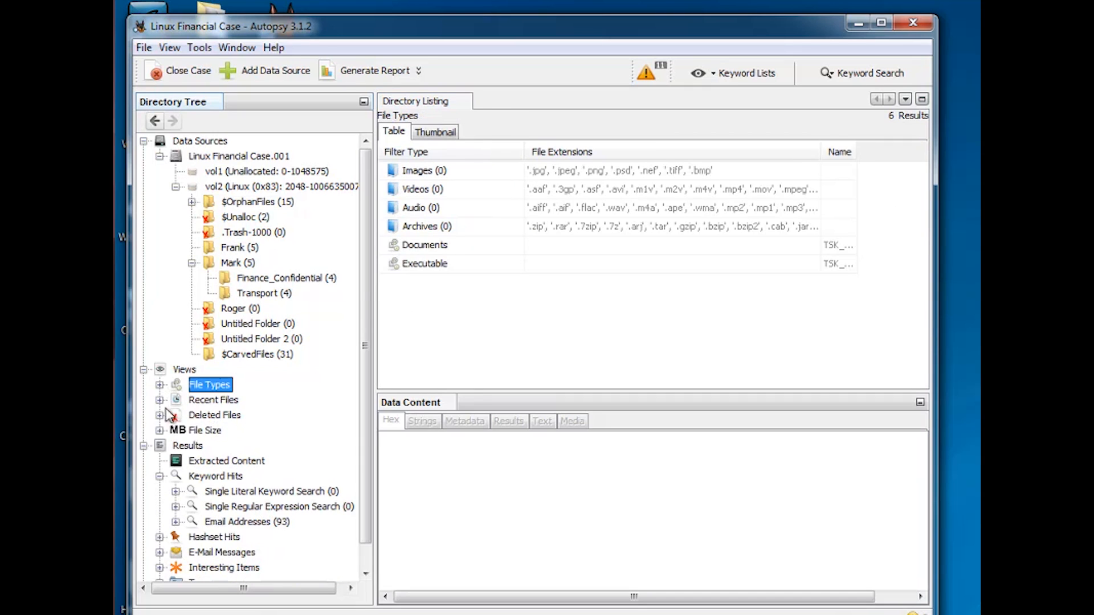
pyautogui.click(160, 400)
pyautogui.click(161, 400)
pyautogui.click(217, 419)
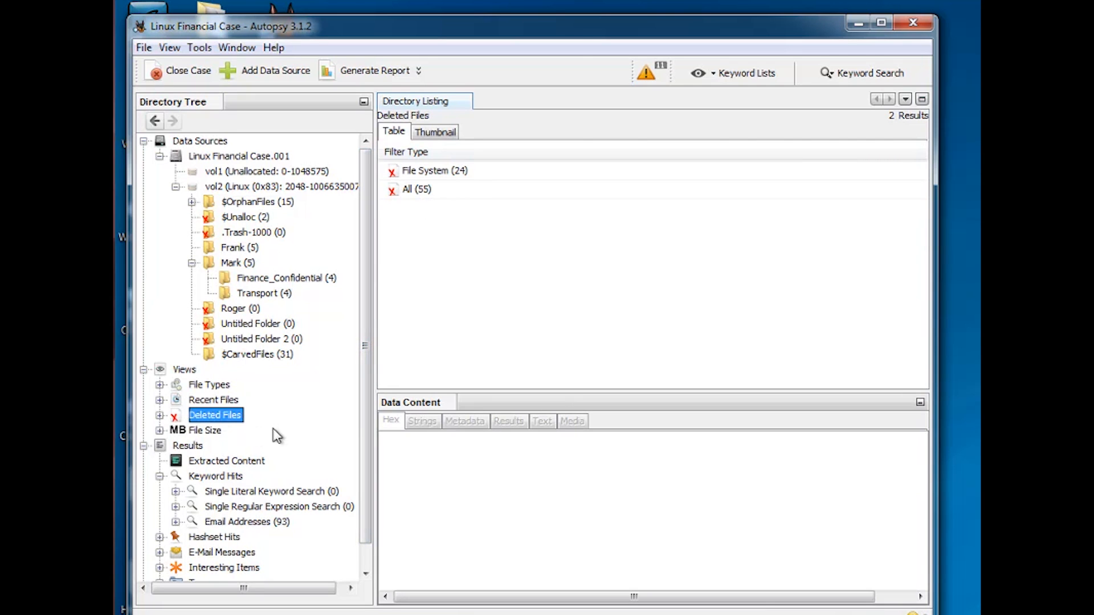
pyautogui.moveTo(363, 419); pyautogui.dragTo(361, 458)
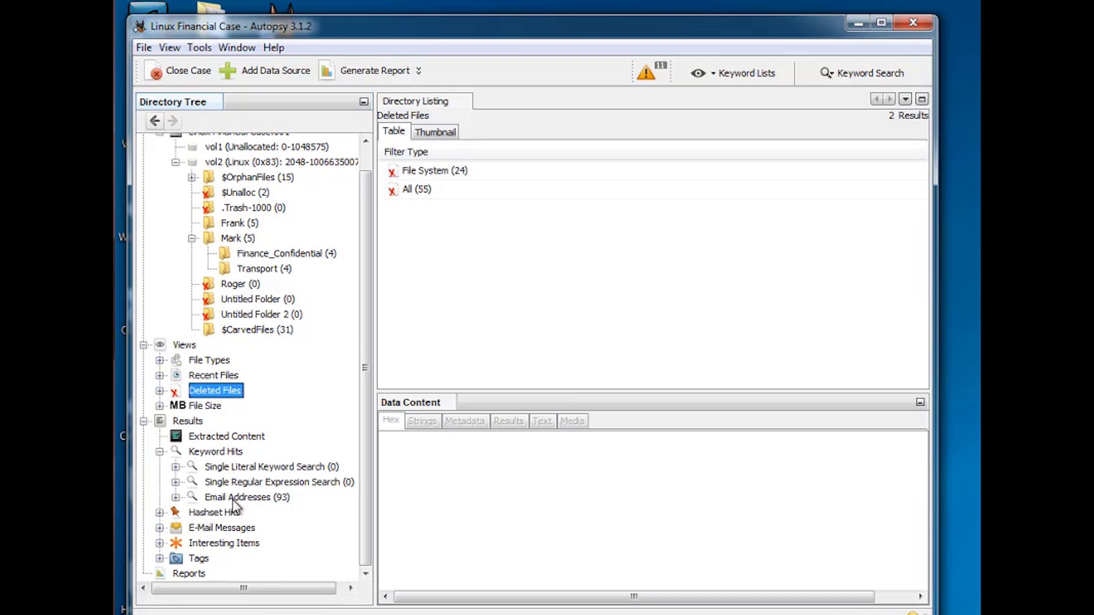
# Expand the Email Addresses keyword hits, browse several addresses and their source file f0002976.xlsx, then list all email hits
pyautogui.click(176, 498)
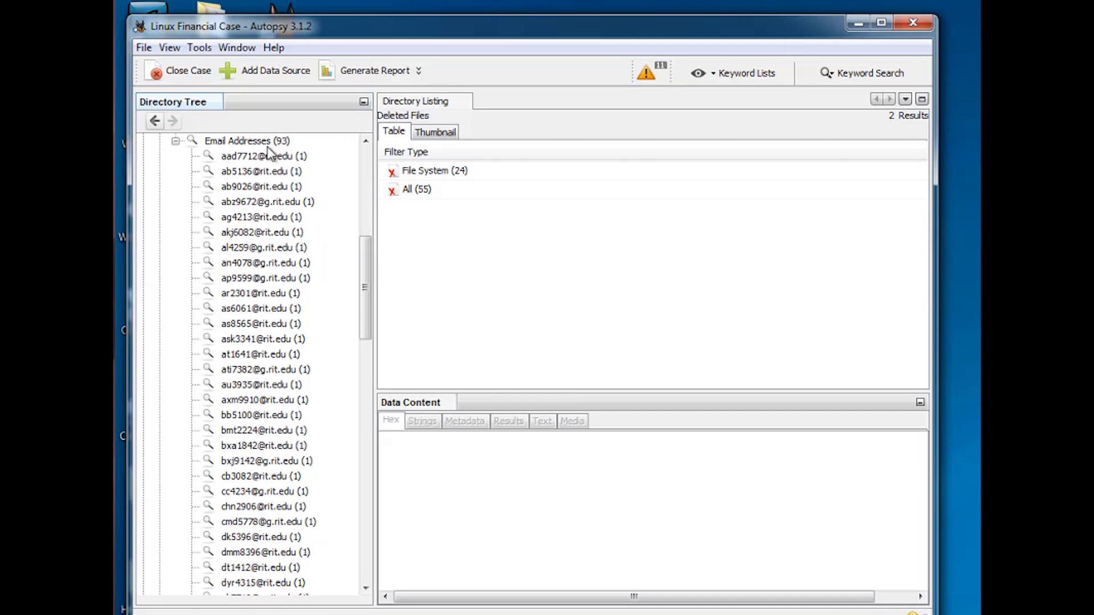
pyautogui.click(282, 160)
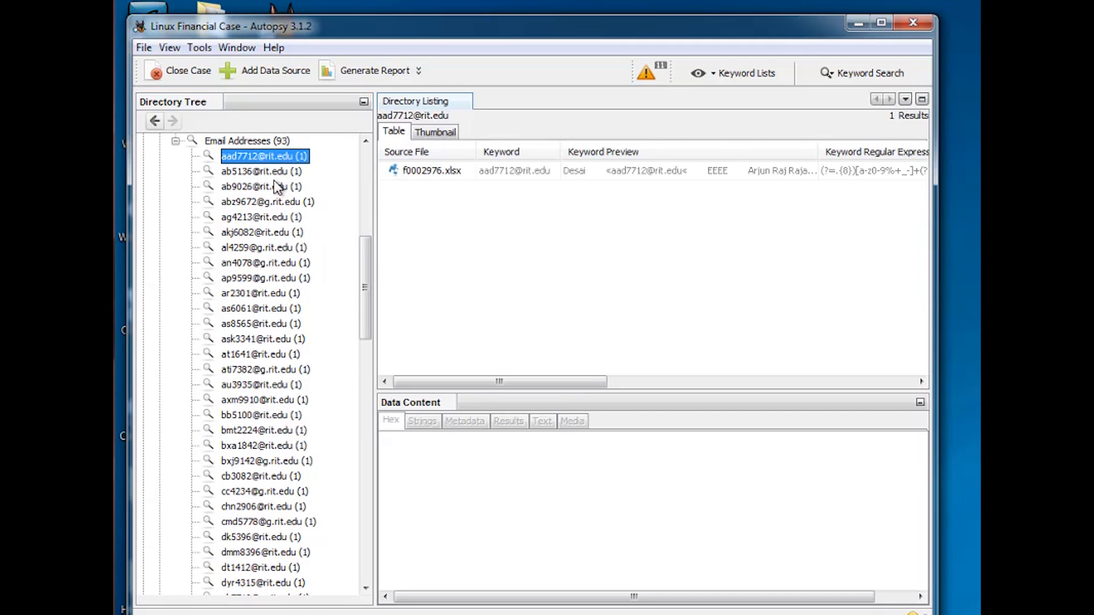
pyautogui.click(271, 171)
pyautogui.click(264, 203)
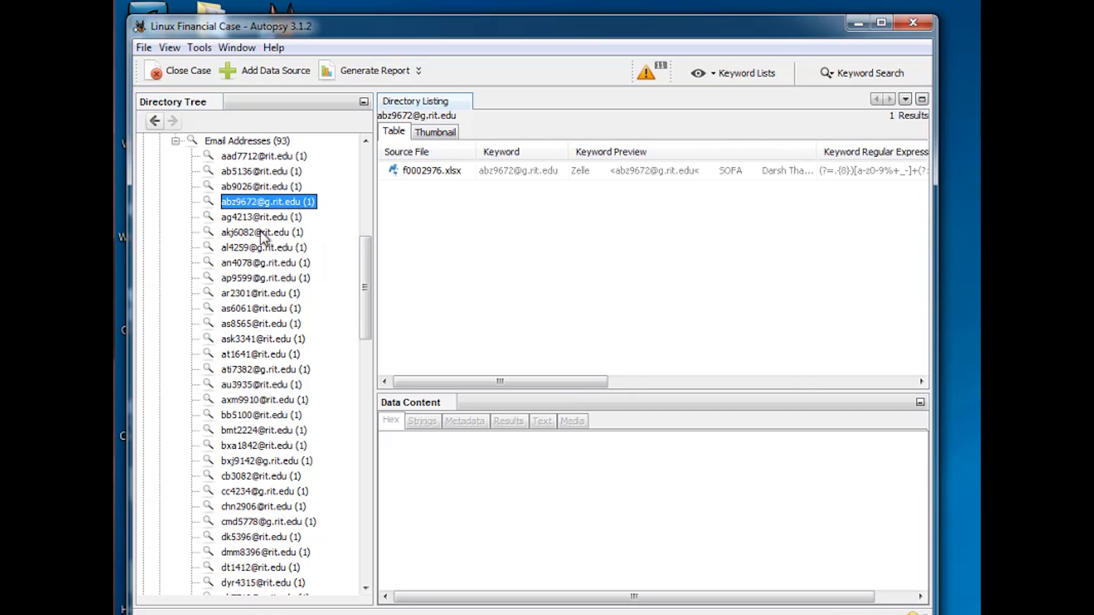
pyautogui.click(261, 233)
pyautogui.click(259, 218)
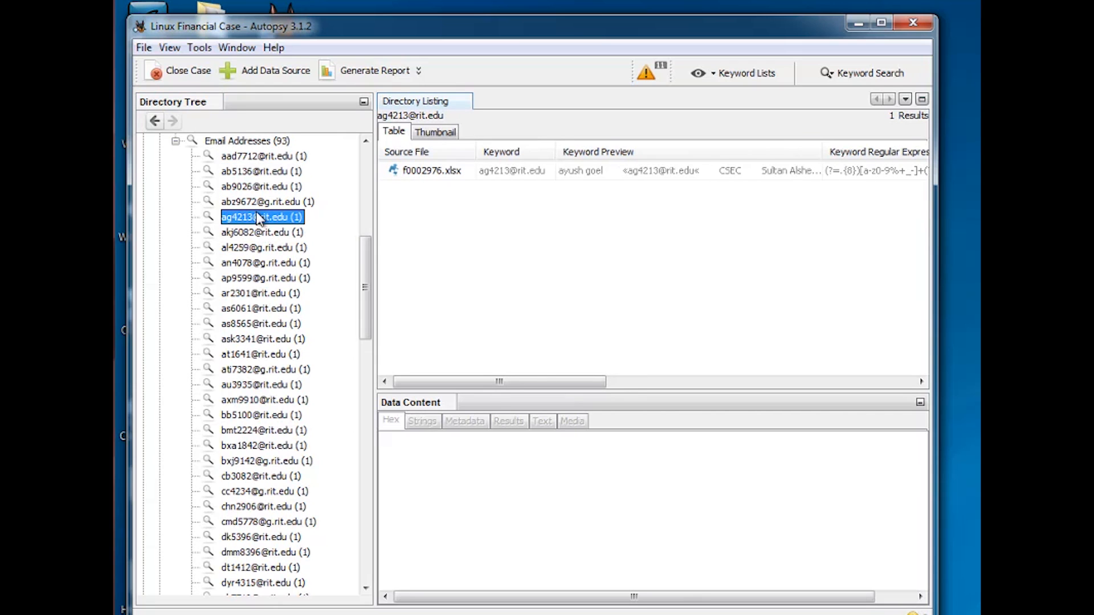
pyautogui.click(270, 234)
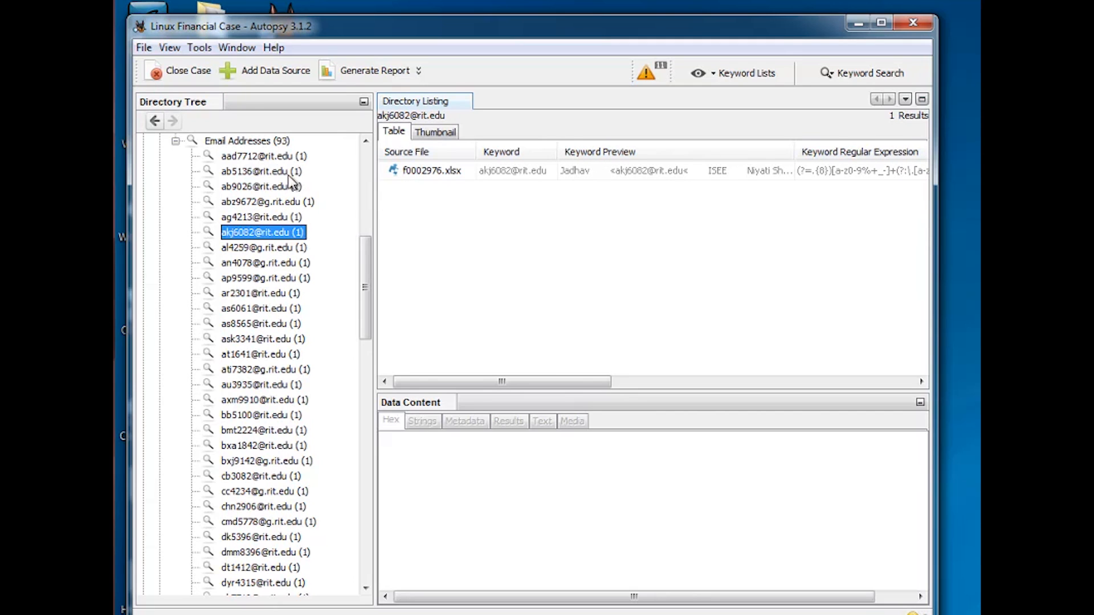
pyautogui.click(274, 159)
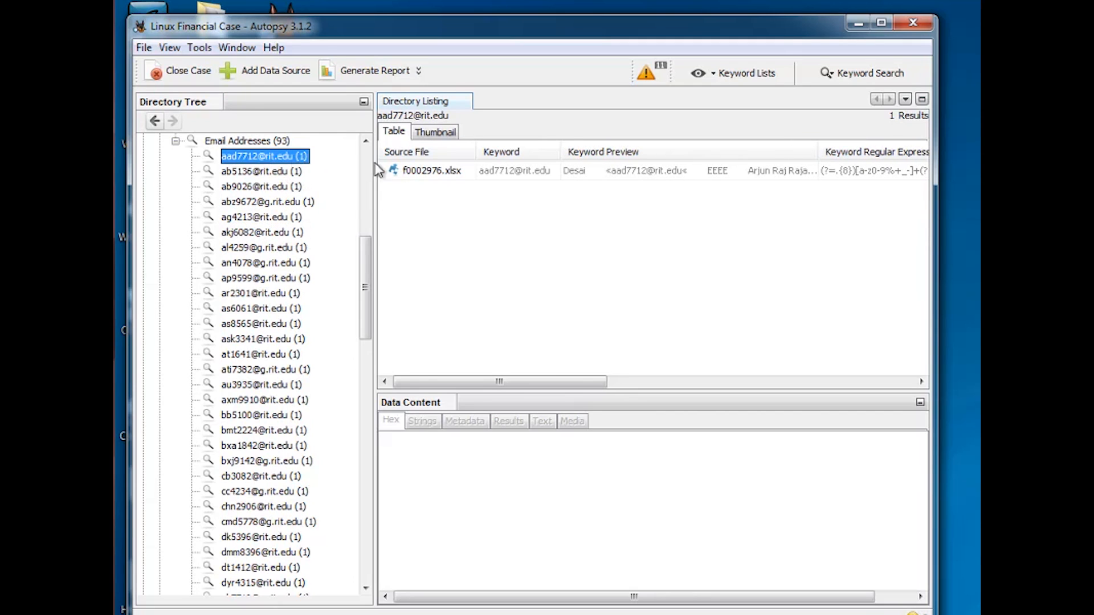
pyautogui.click(455, 171)
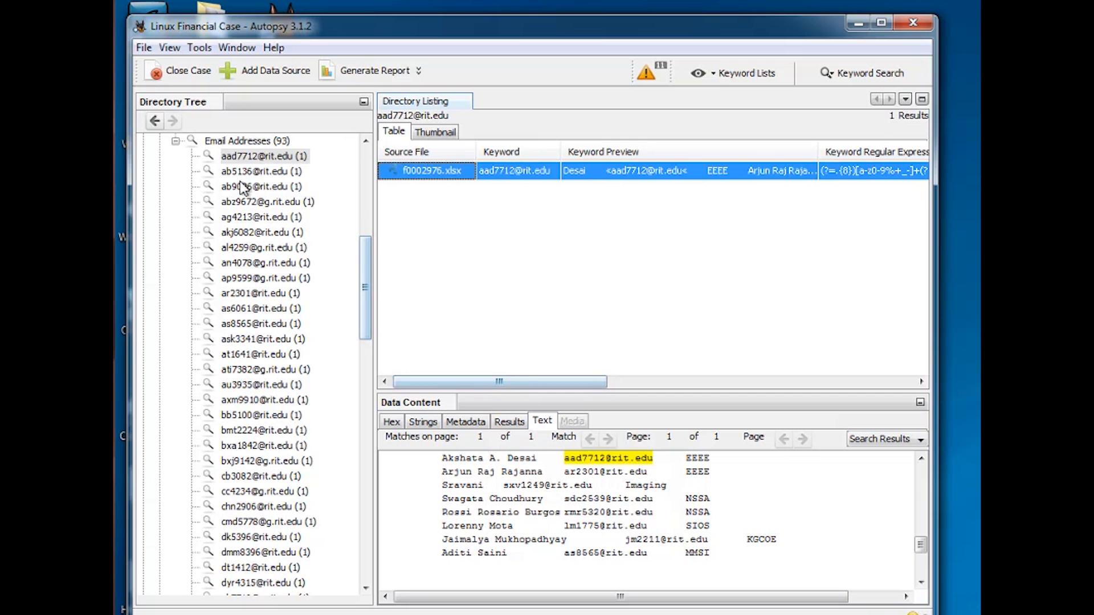
pyautogui.moveTo(363, 273); pyautogui.dragTo(365, 187)
pyautogui.click(176, 508)
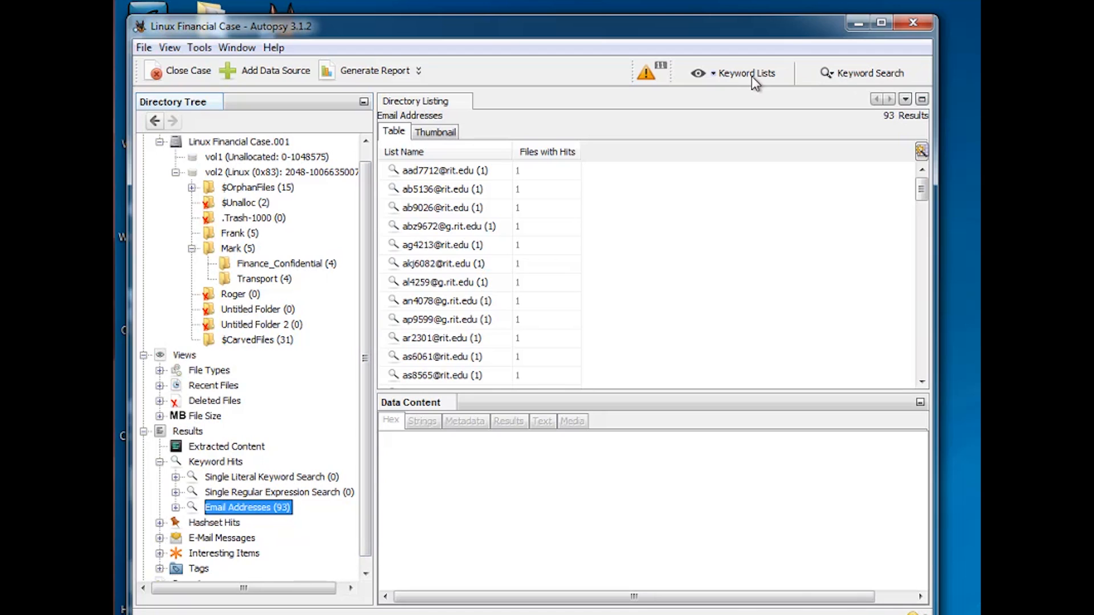
# Open Keyword Lists and inspect the Phone Numbers, IP Addresses, Email Addresses and URLs regex lists
pyautogui.click(716, 79)
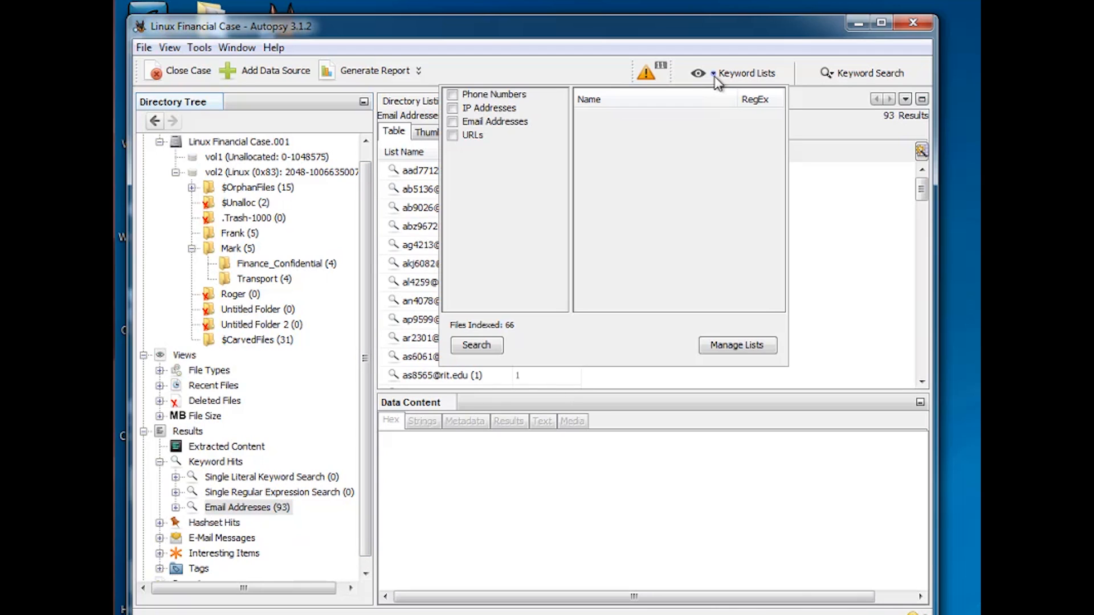
pyautogui.click(484, 97)
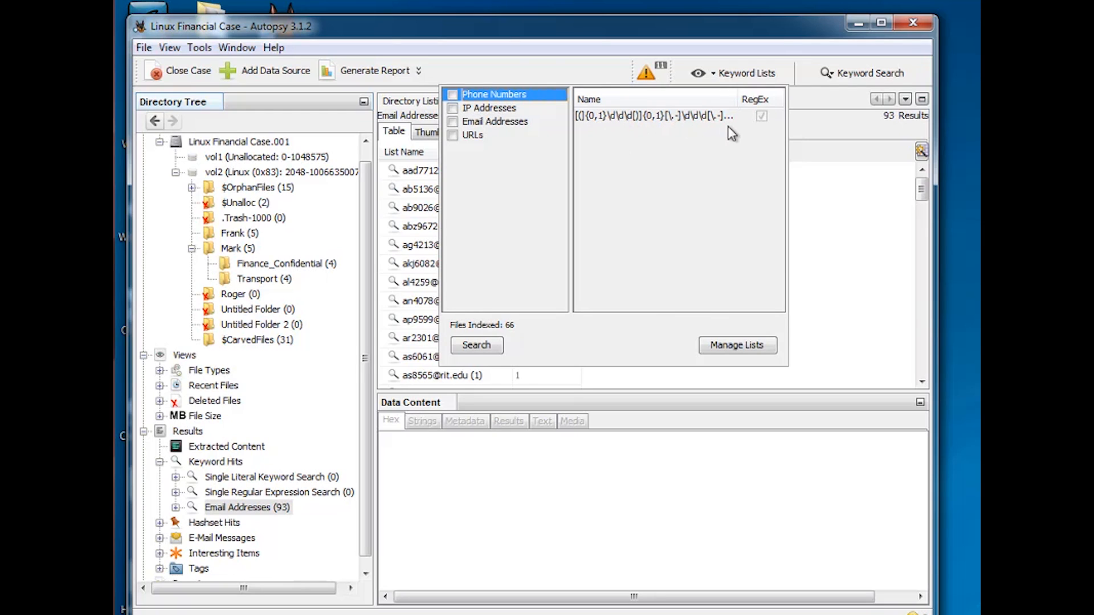
pyautogui.click(505, 111)
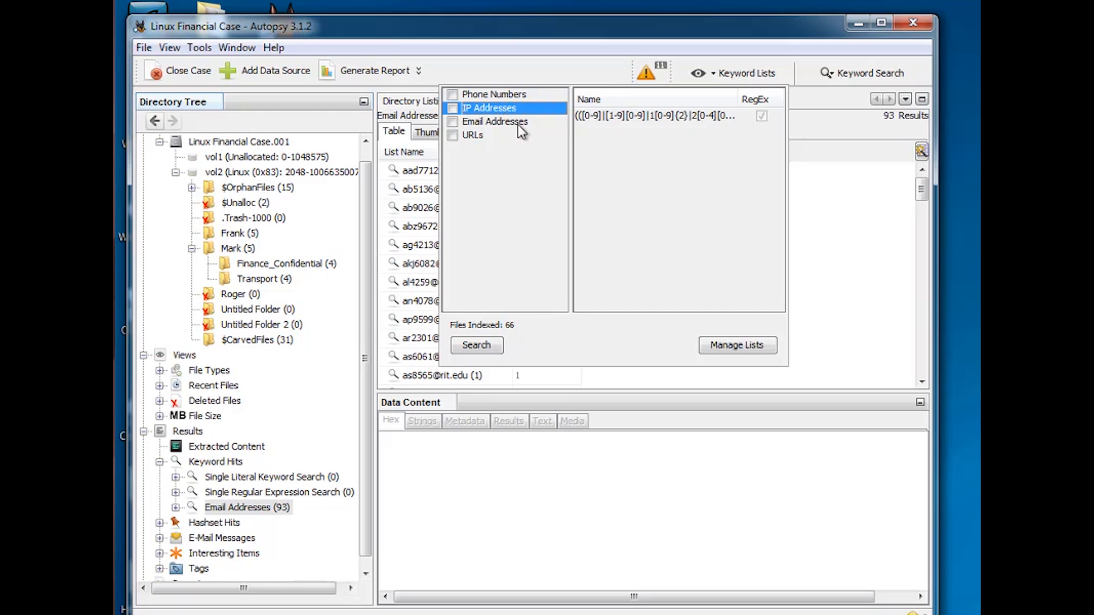
pyautogui.click(519, 124)
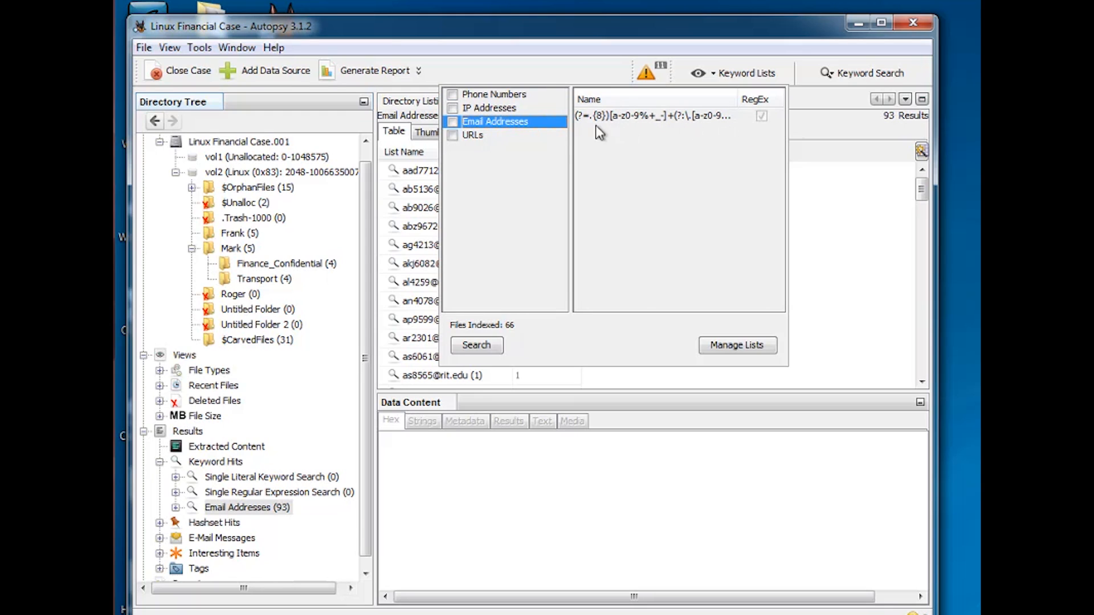
pyautogui.click(480, 137)
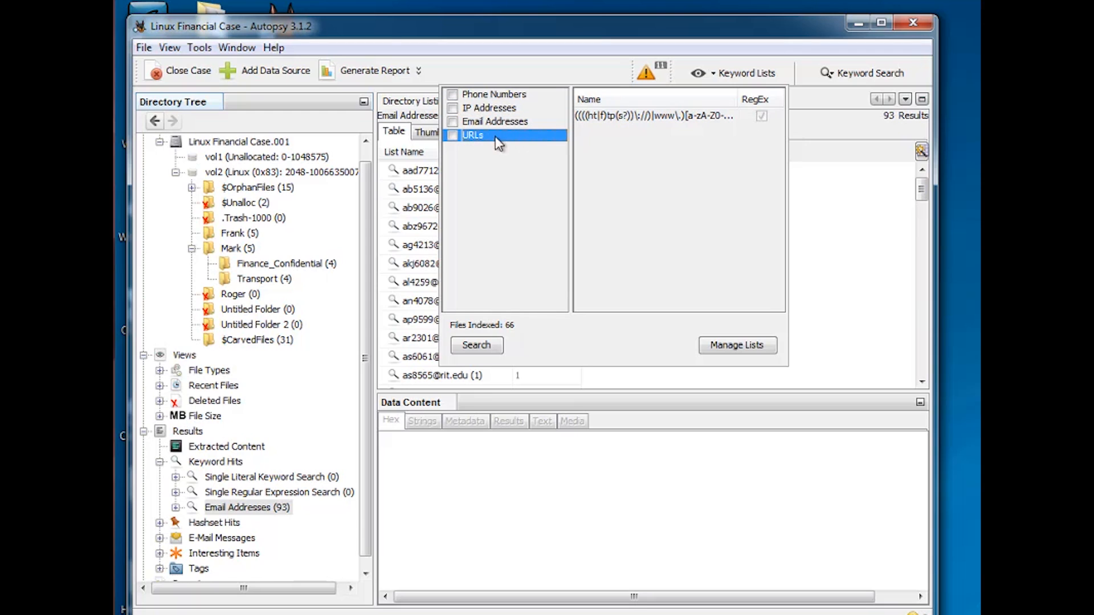
pyautogui.click(452, 108)
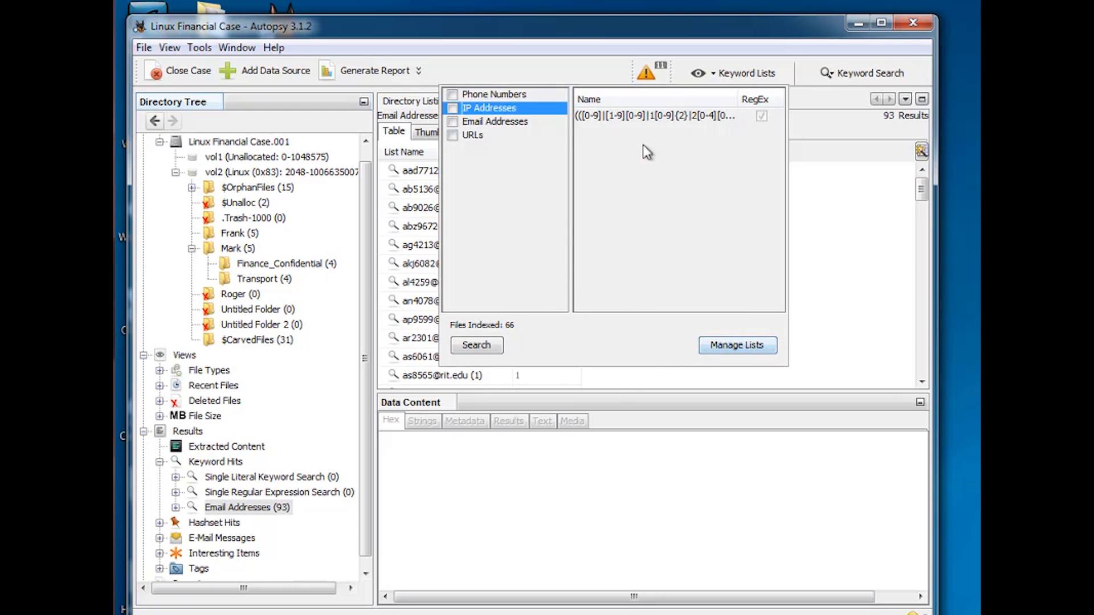
# Open the Keyword Search box and close it again without searching
pyautogui.click(816, 84)
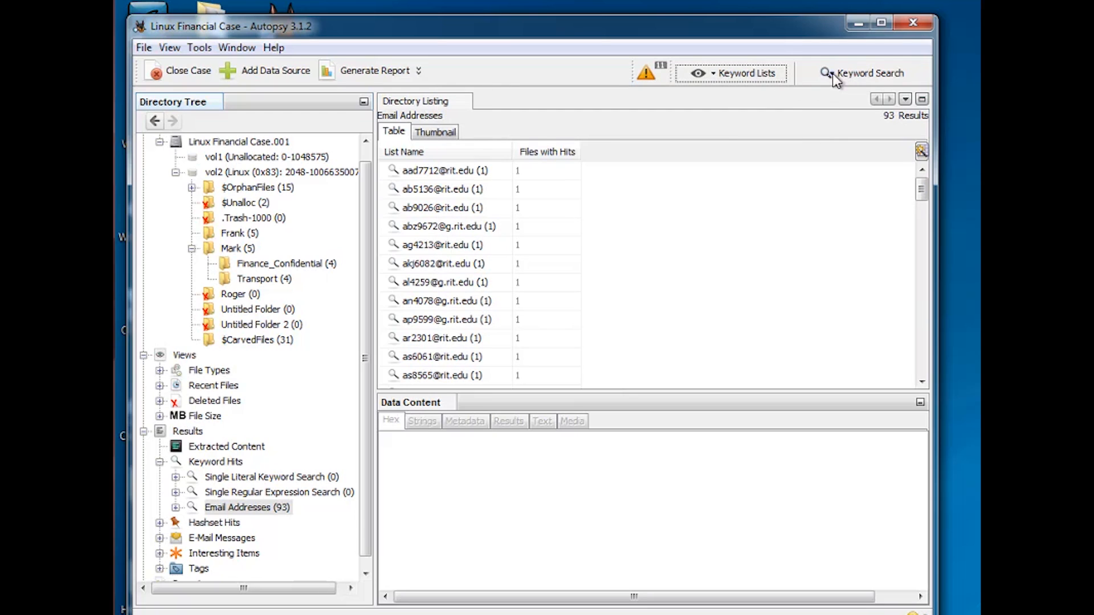
pyautogui.click(858, 75)
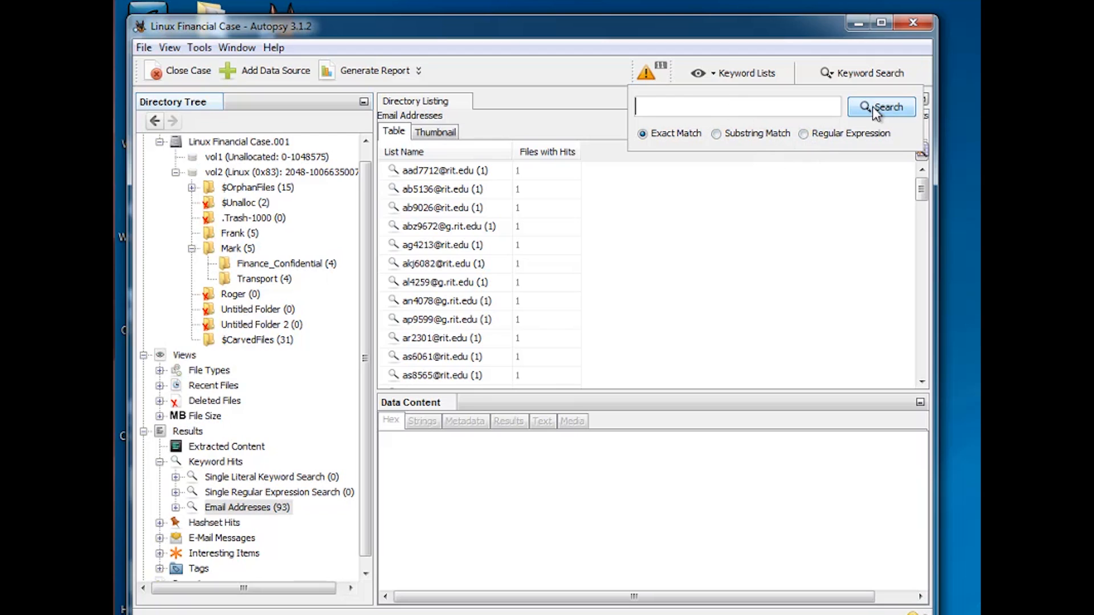
pyautogui.click(766, 242)
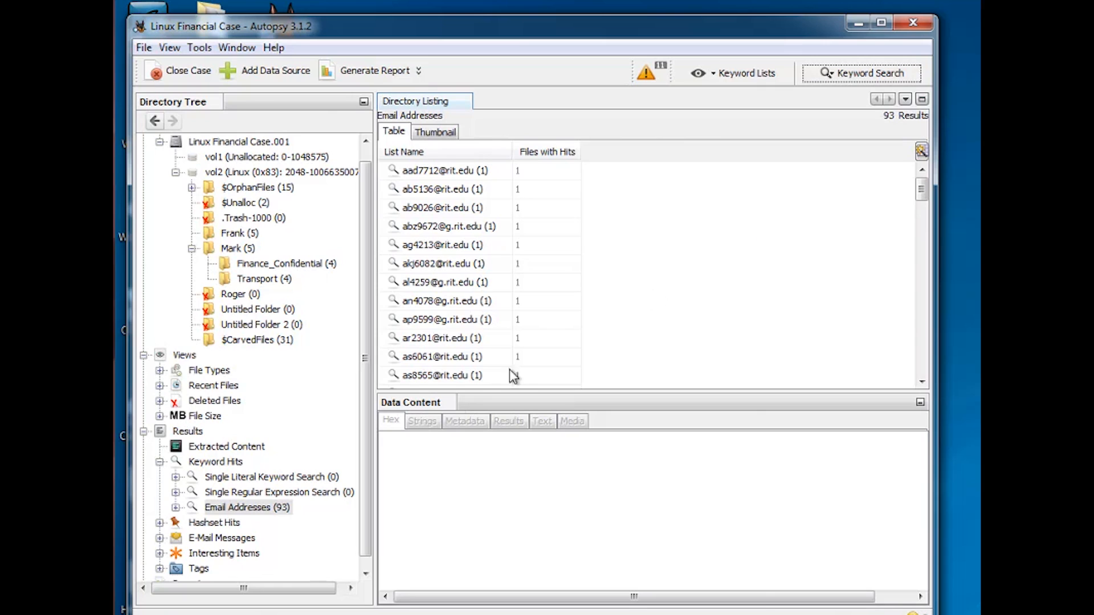
# Open Hashset Hits in both Table and Thumbnail views, then collapse the Results node to list its categories
pyautogui.moveTo(361, 513); pyautogui.dragTo(357, 516)
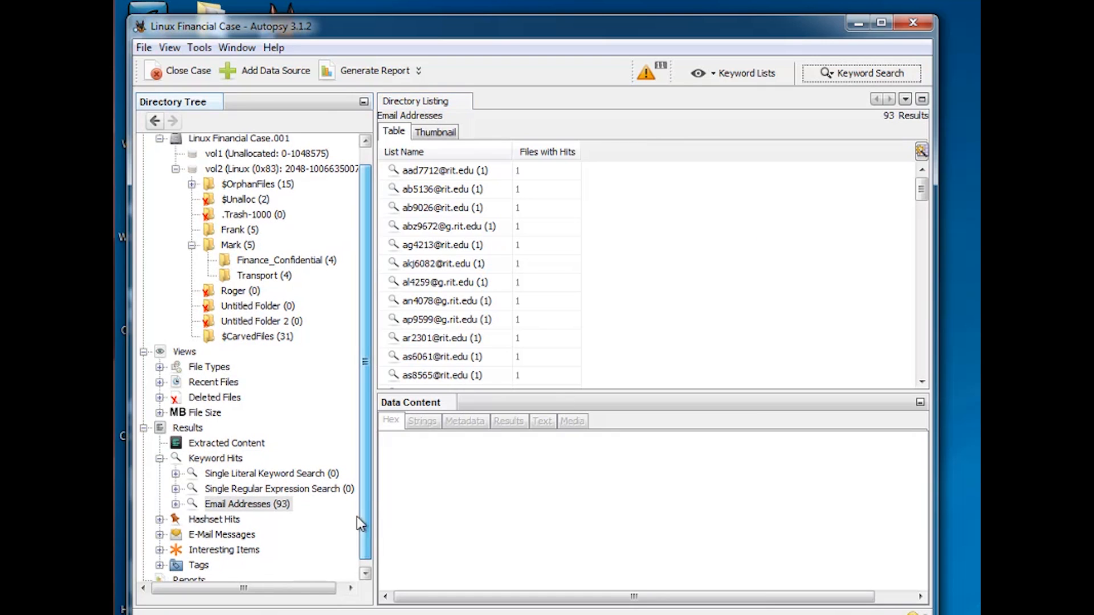
pyautogui.click(160, 520)
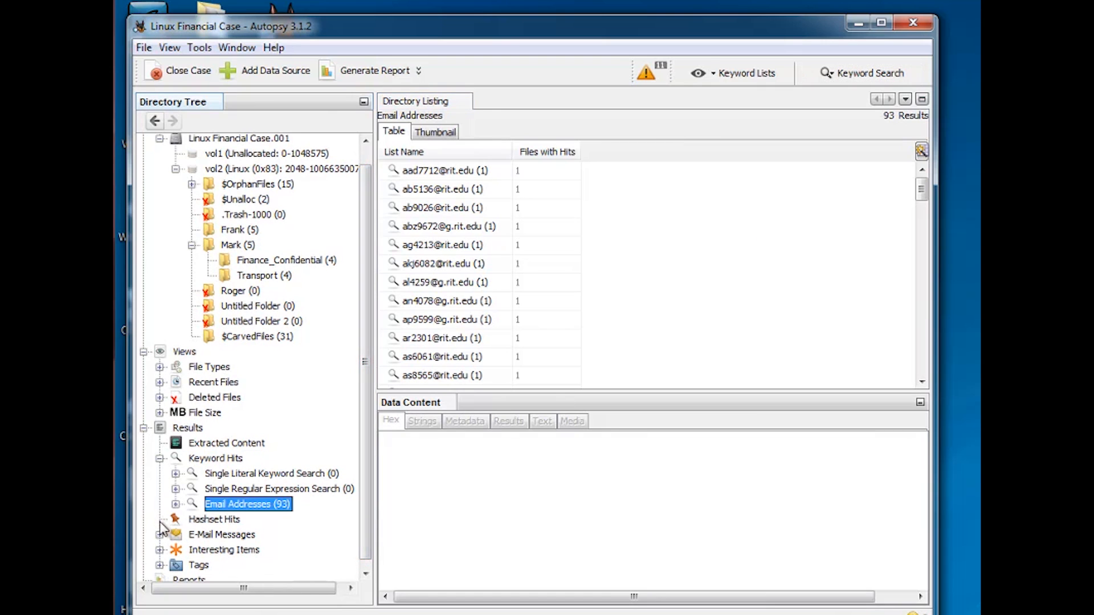
pyautogui.click(217, 520)
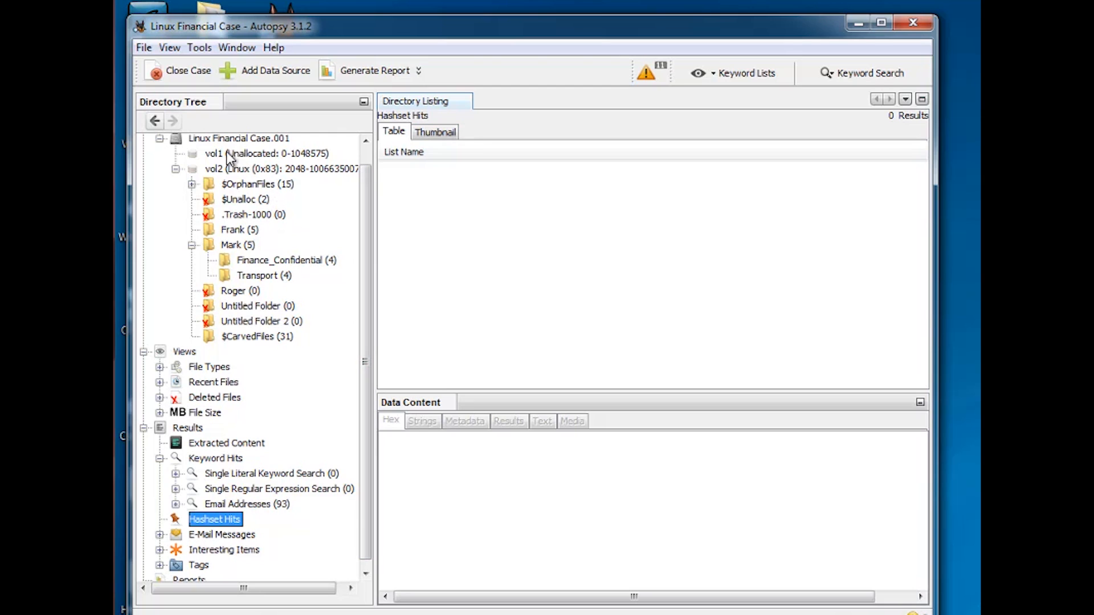
pyautogui.click(443, 134)
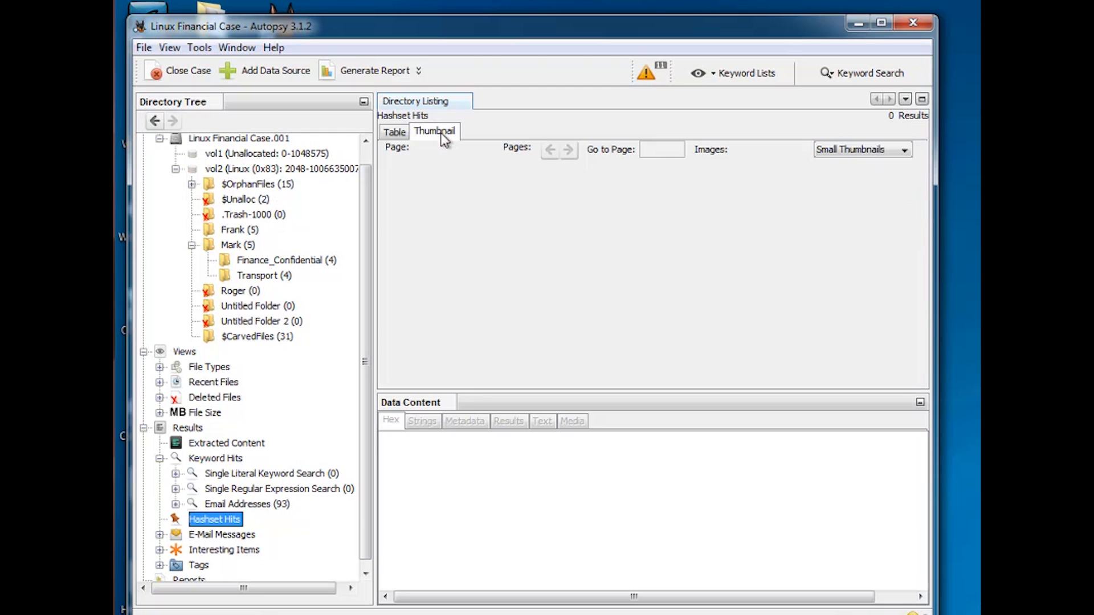
pyautogui.click(399, 133)
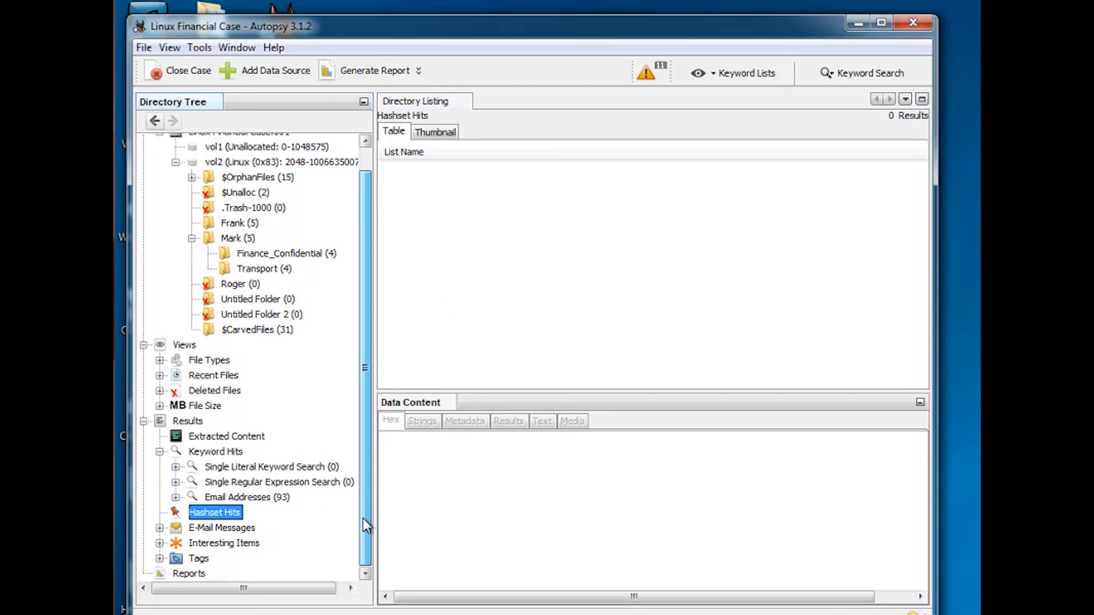
pyautogui.moveTo(364, 501); pyautogui.dragTo(363, 480)
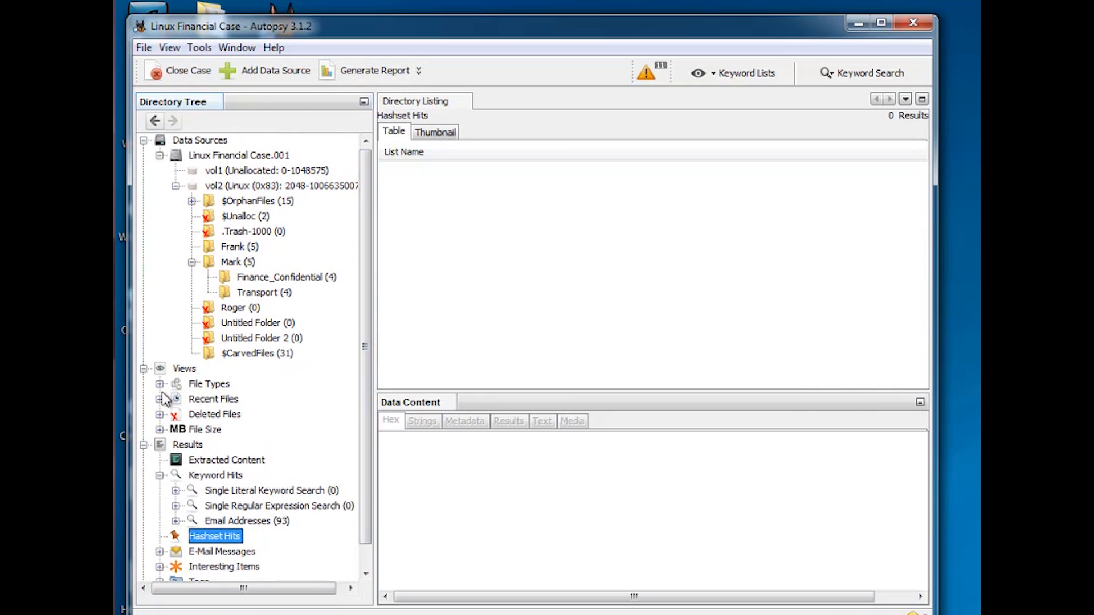
pyautogui.doubleClick(181, 445)
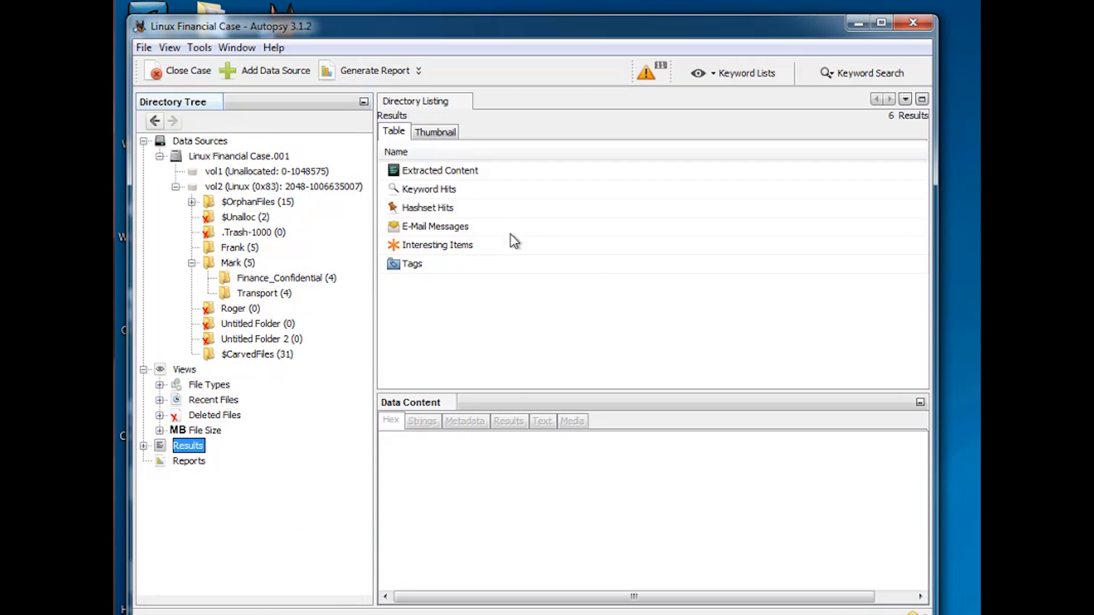